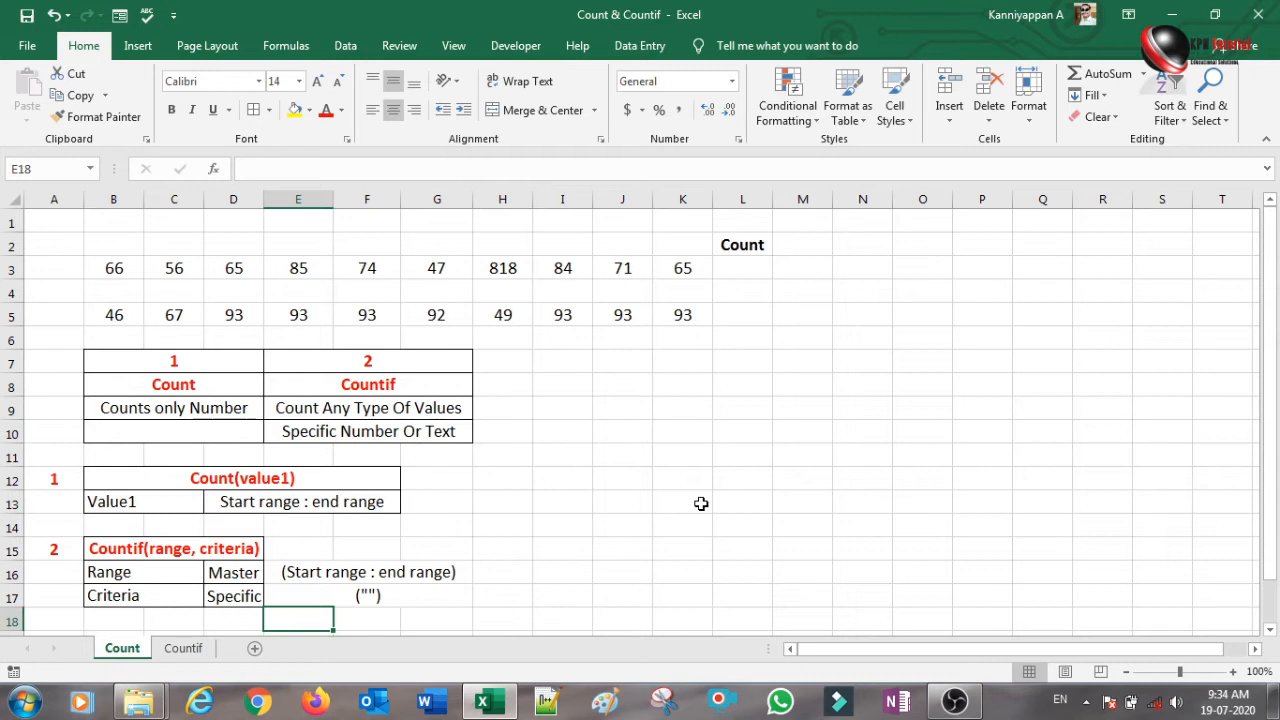
Examine the Count column of the comparison table together with the numbers in row 3 and result cell L3.
click(598, 458)
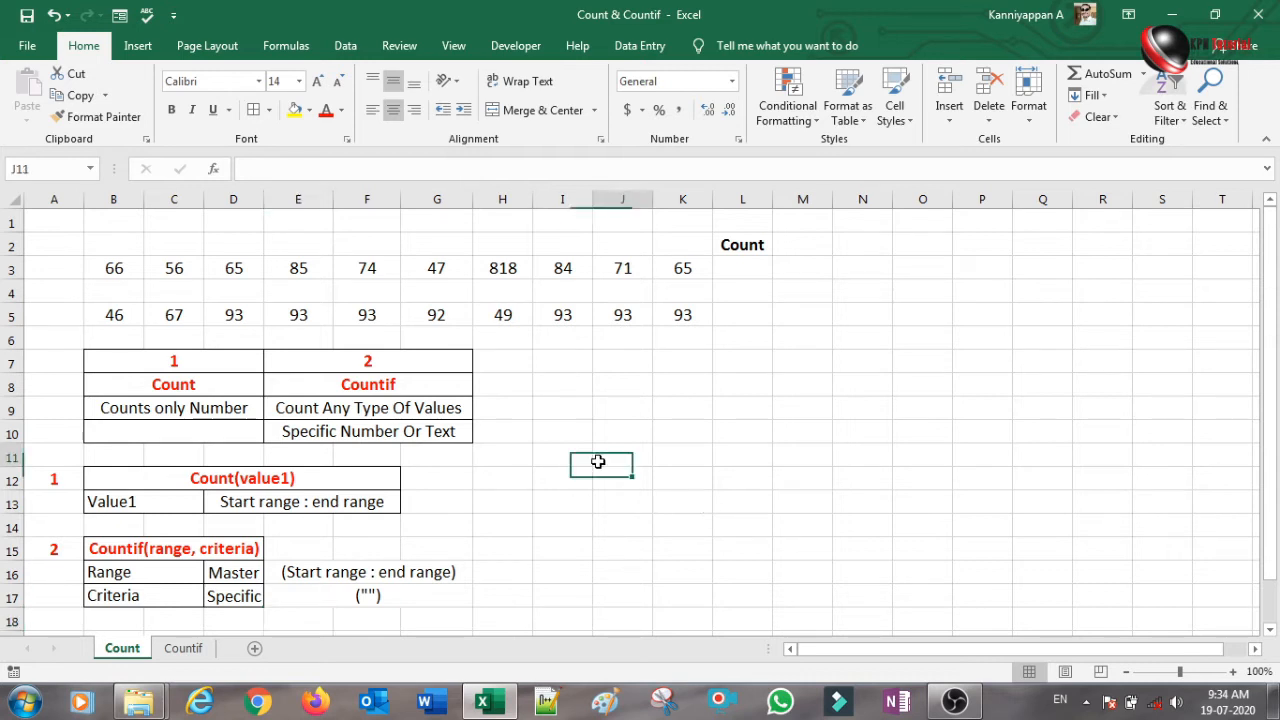
click(204, 366)
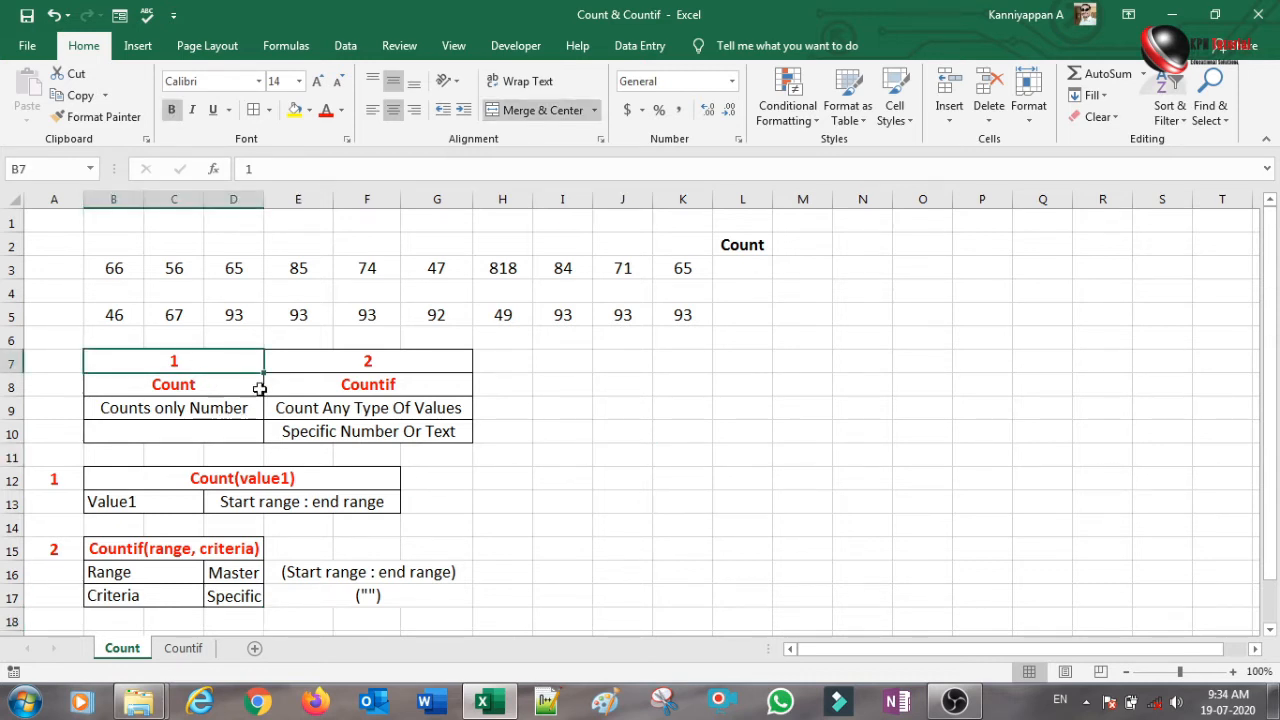
click(346, 363)
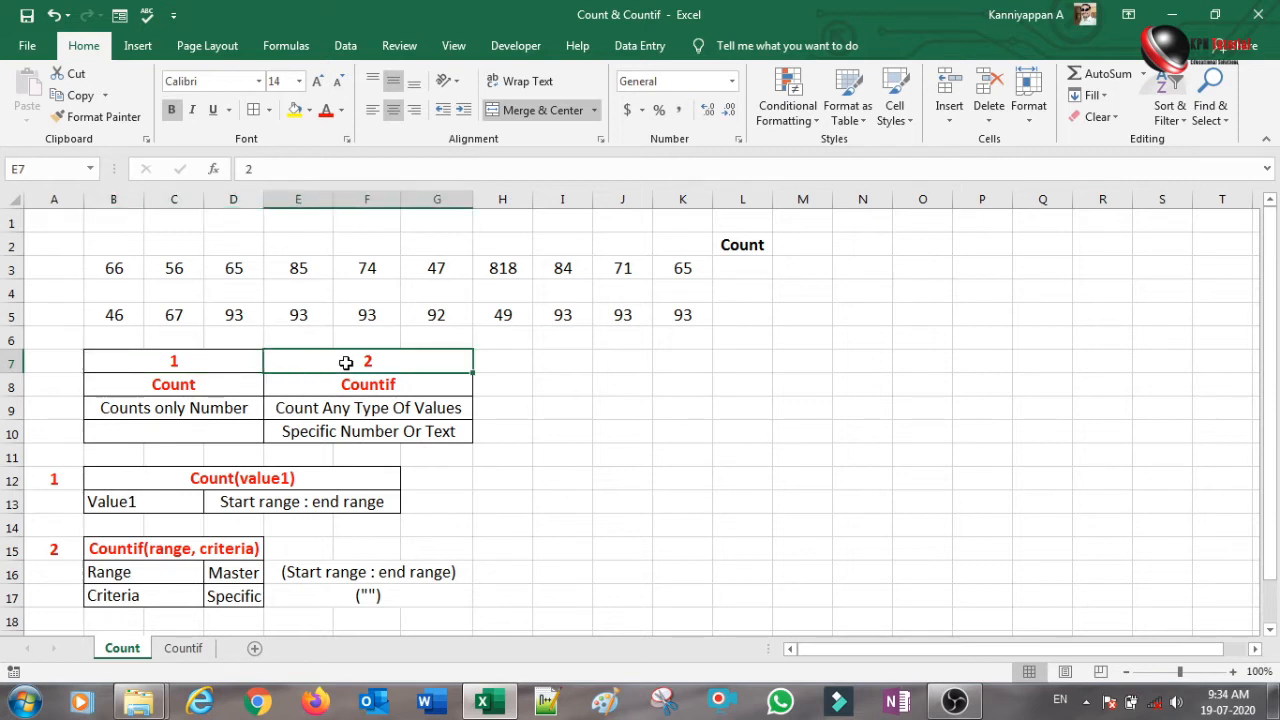
click(210, 388)
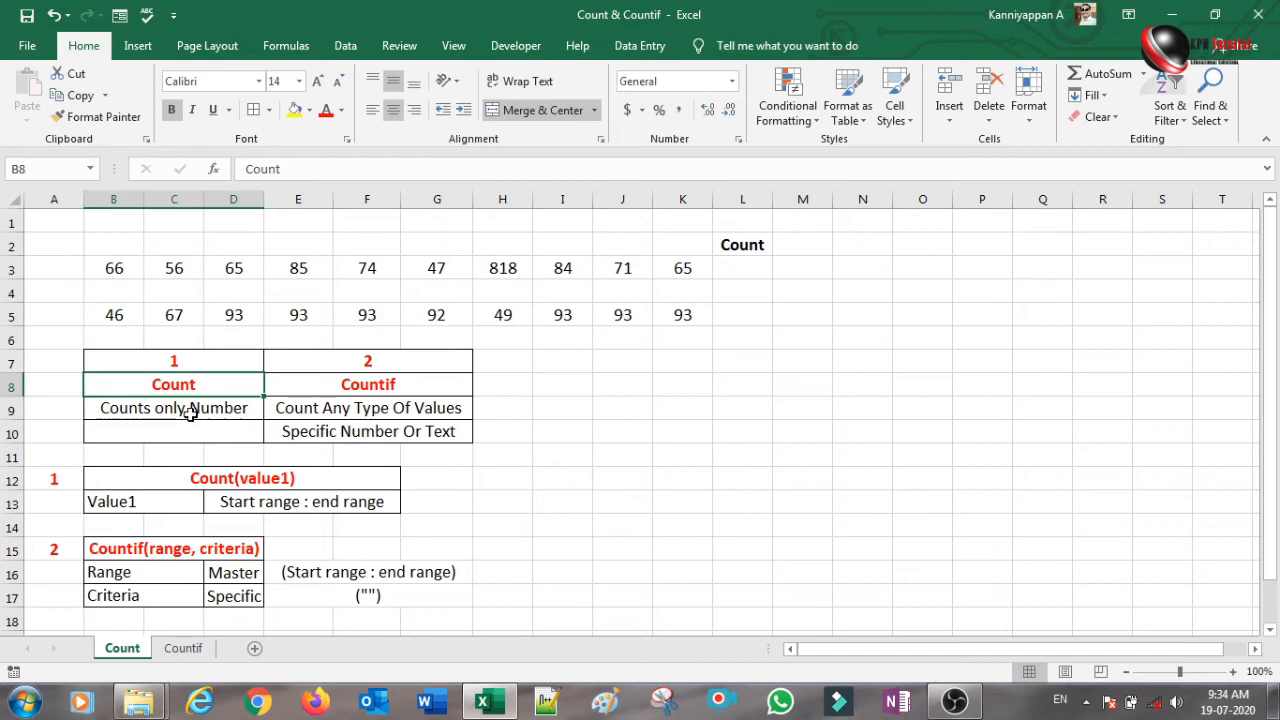
click(192, 410)
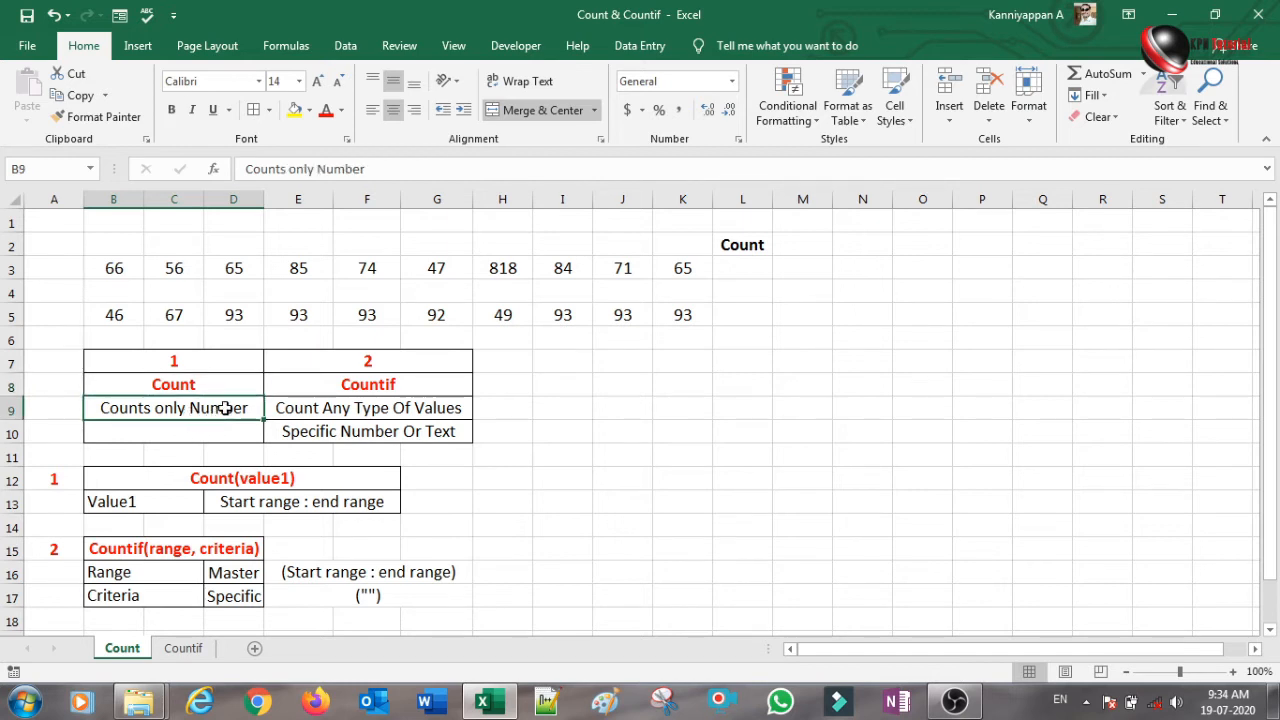
click(114, 271)
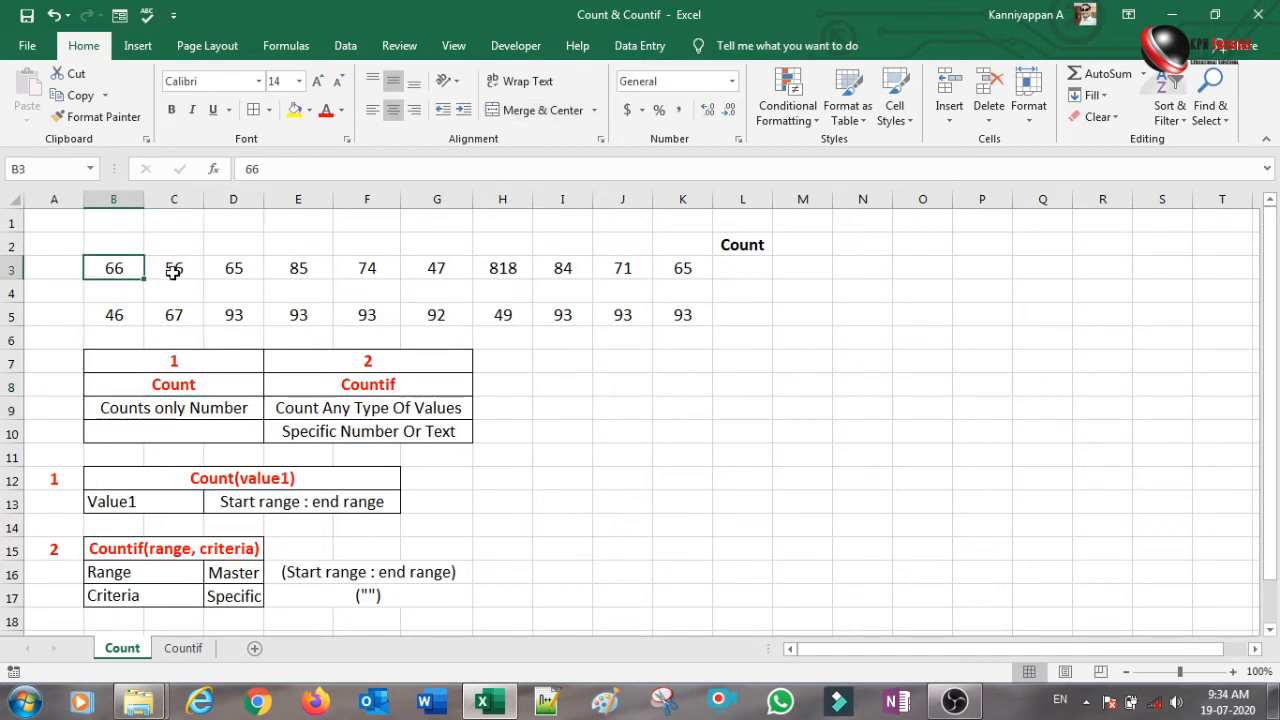
click(459, 266)
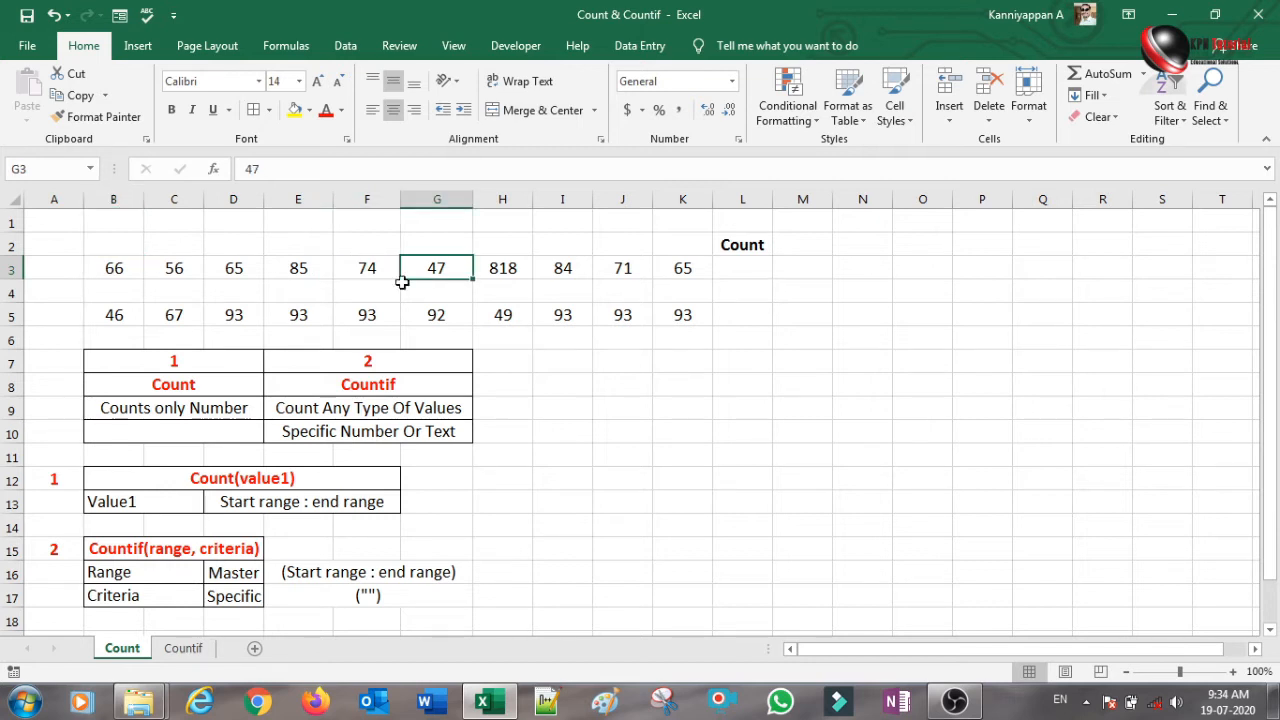
click(120, 269)
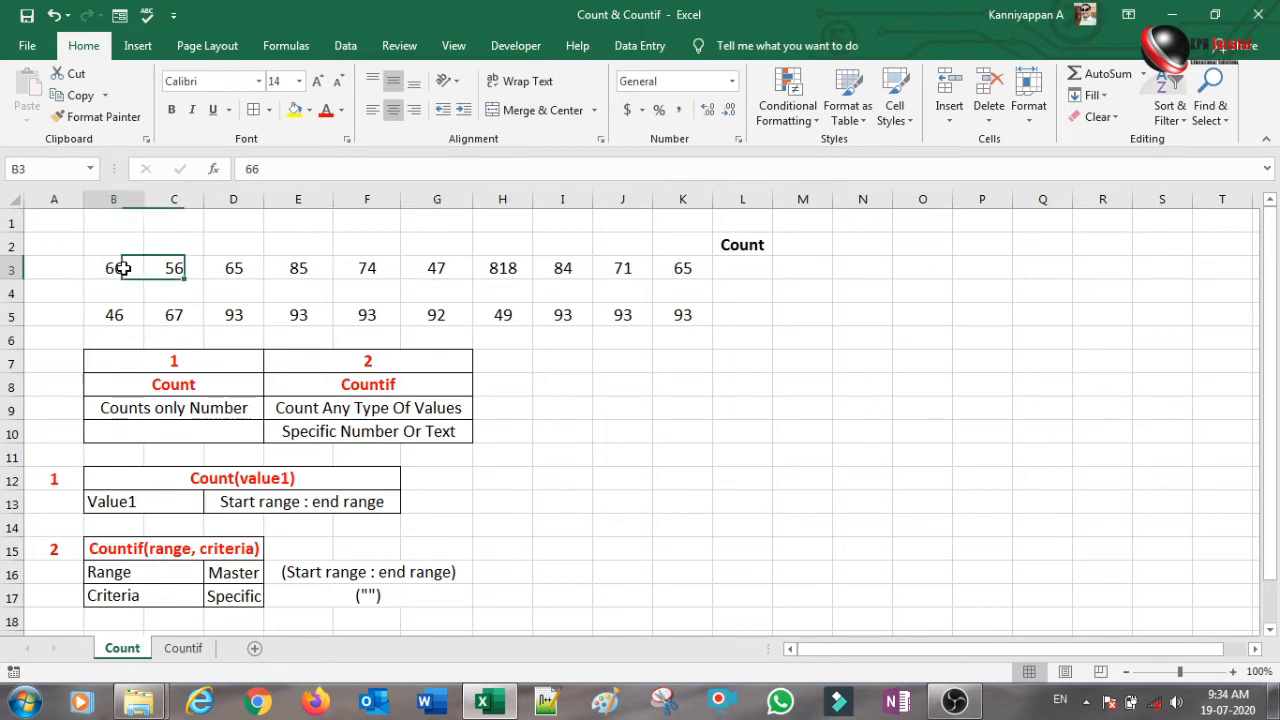
click(180, 265)
click(215, 270)
click(460, 268)
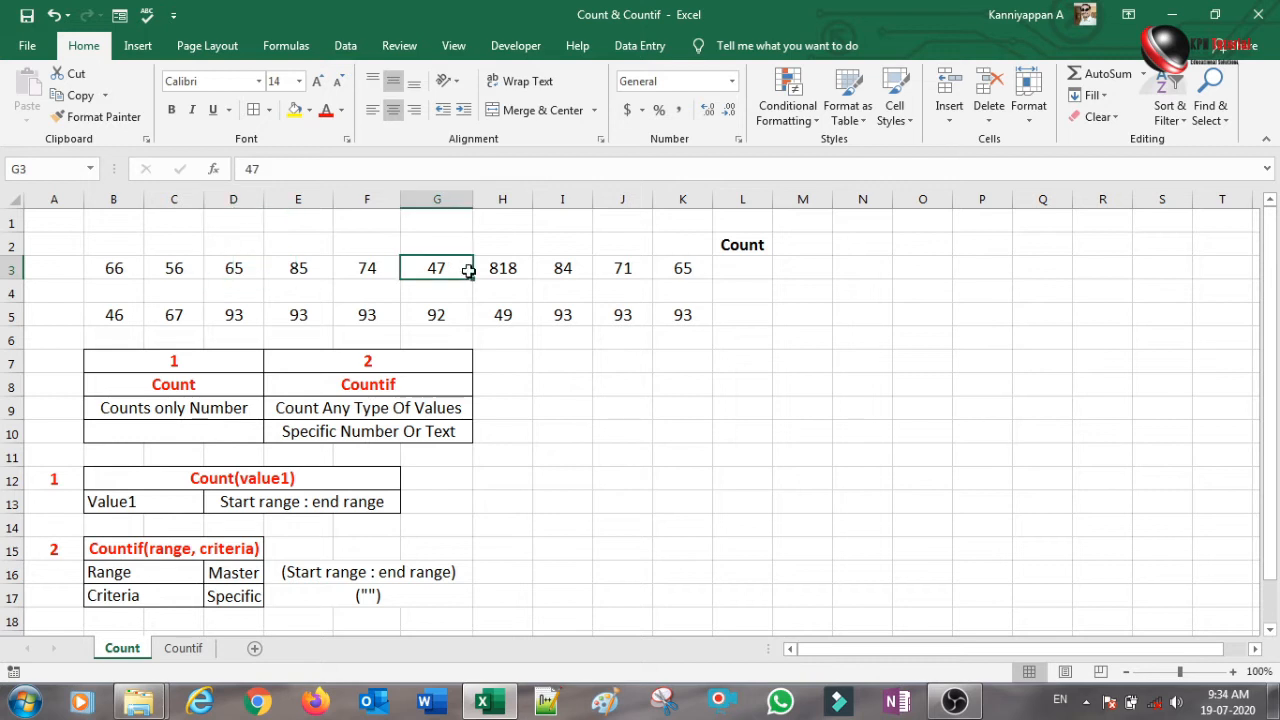
click(680, 265)
click(741, 267)
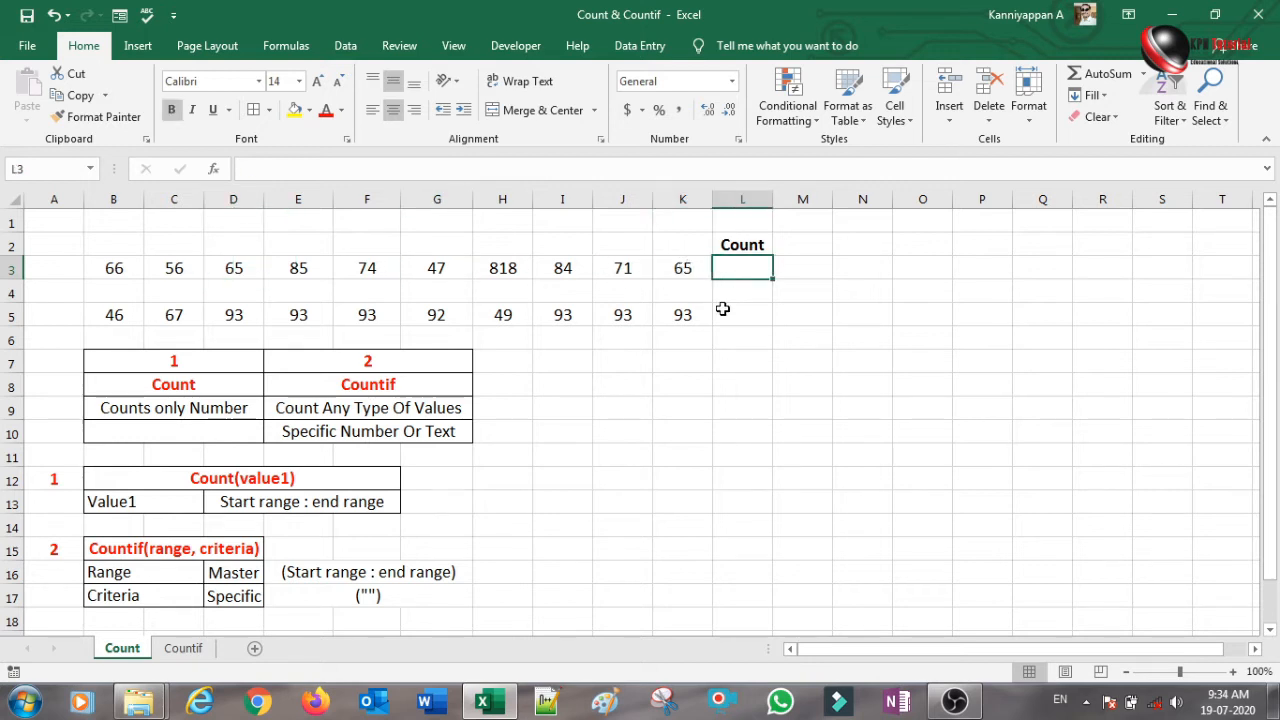
click(178, 386)
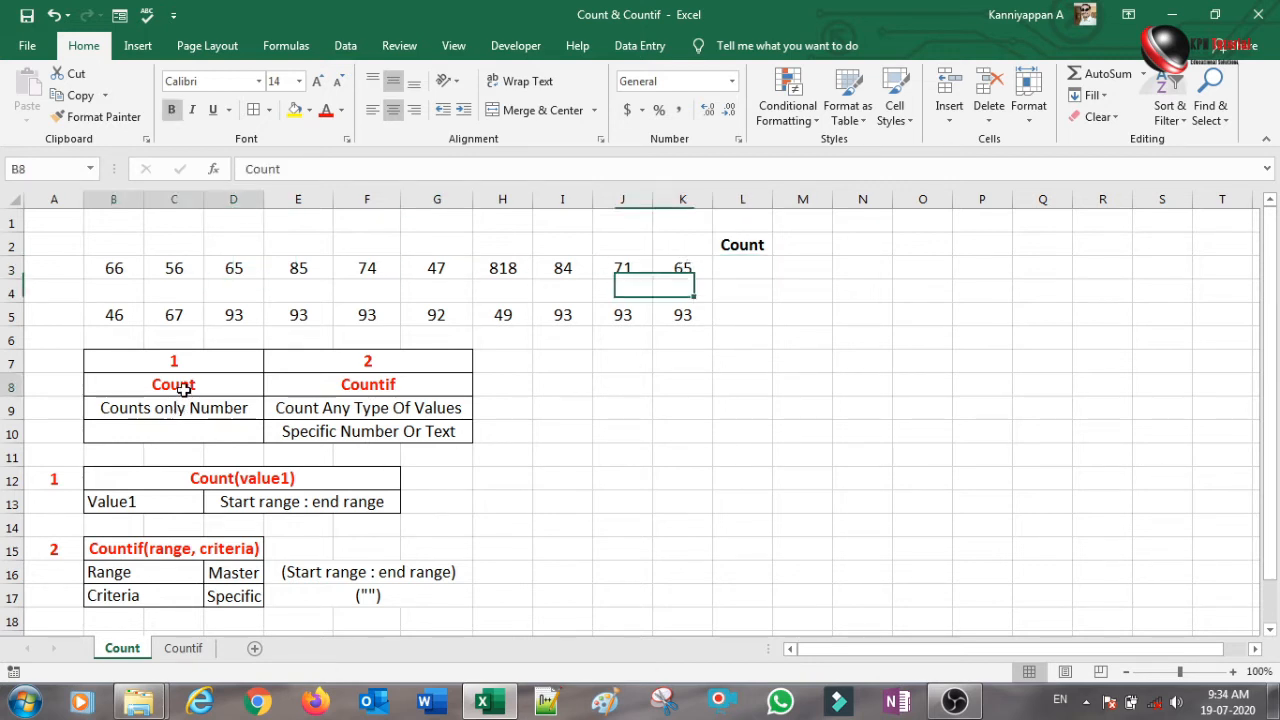
click(740, 268)
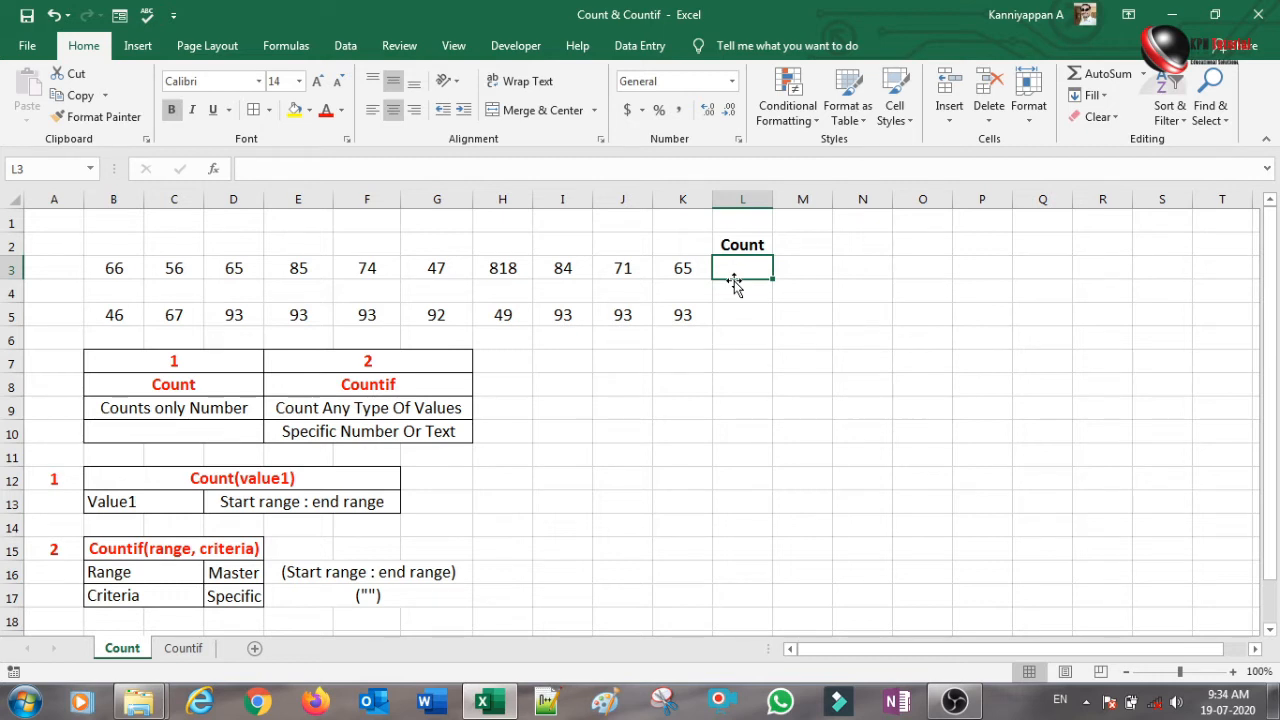
Review the Countif descriptions in the comparison table and the result cells for both number rows.
click(741, 319)
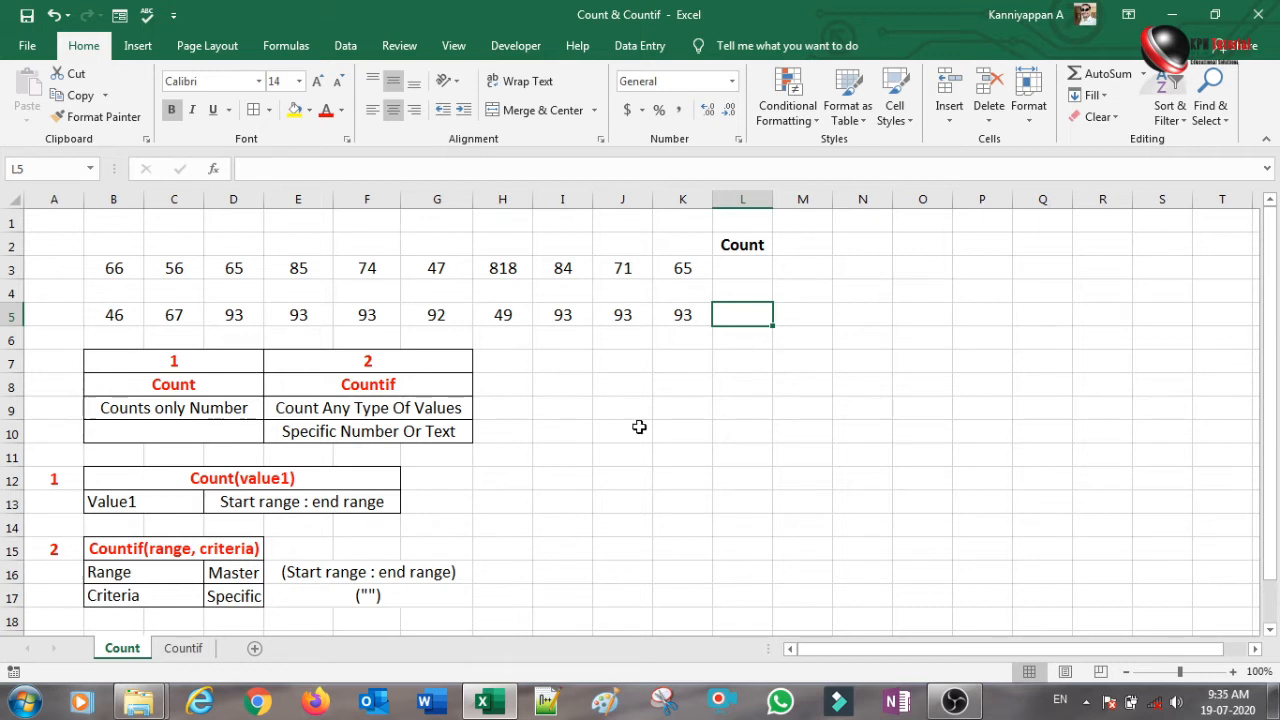
click(360, 408)
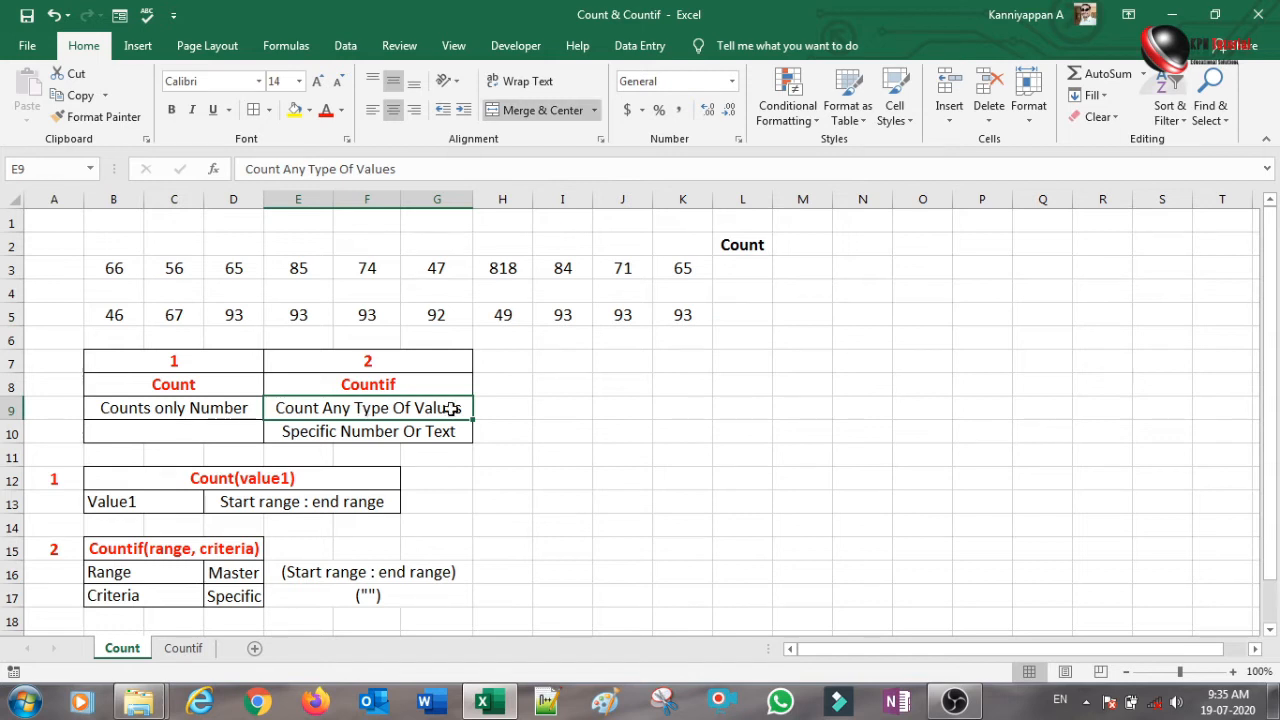
click(346, 439)
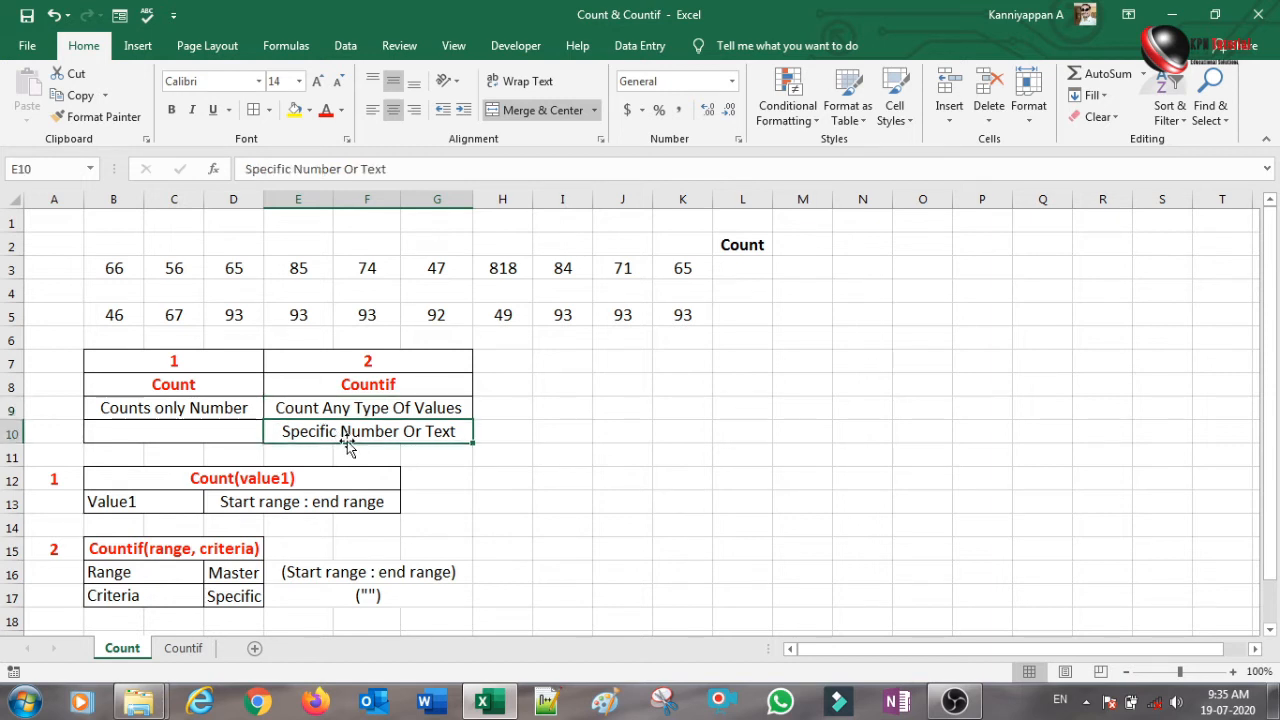
click(733, 316)
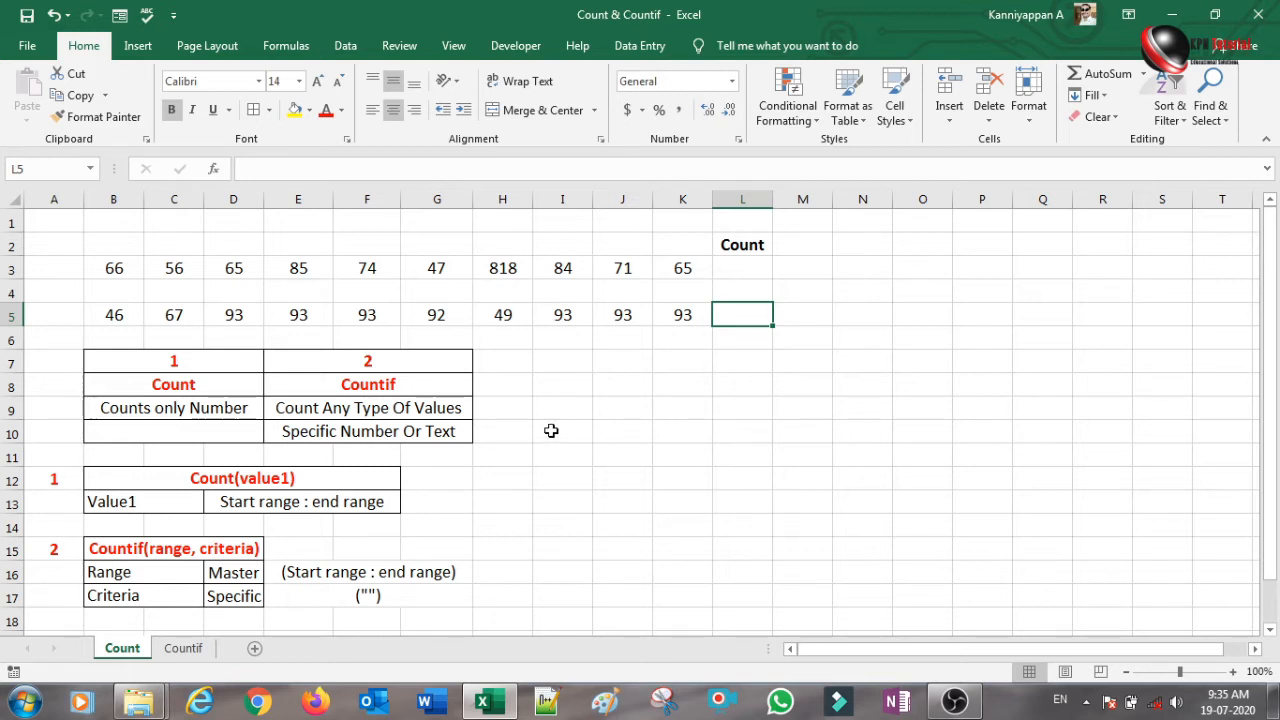
click(742, 270)
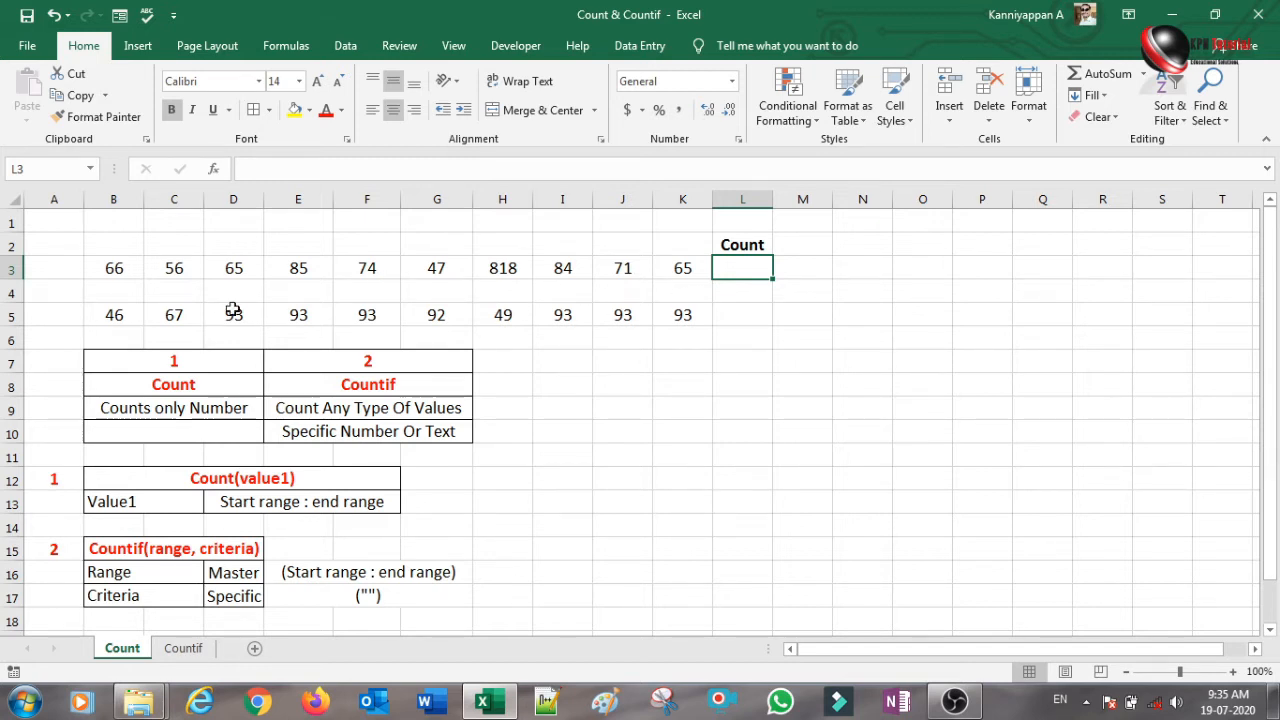
Count the numbers in B3:K3 with AutoSum's Count Numbers function, placing the result in L3.
drag(111, 266, 680, 267)
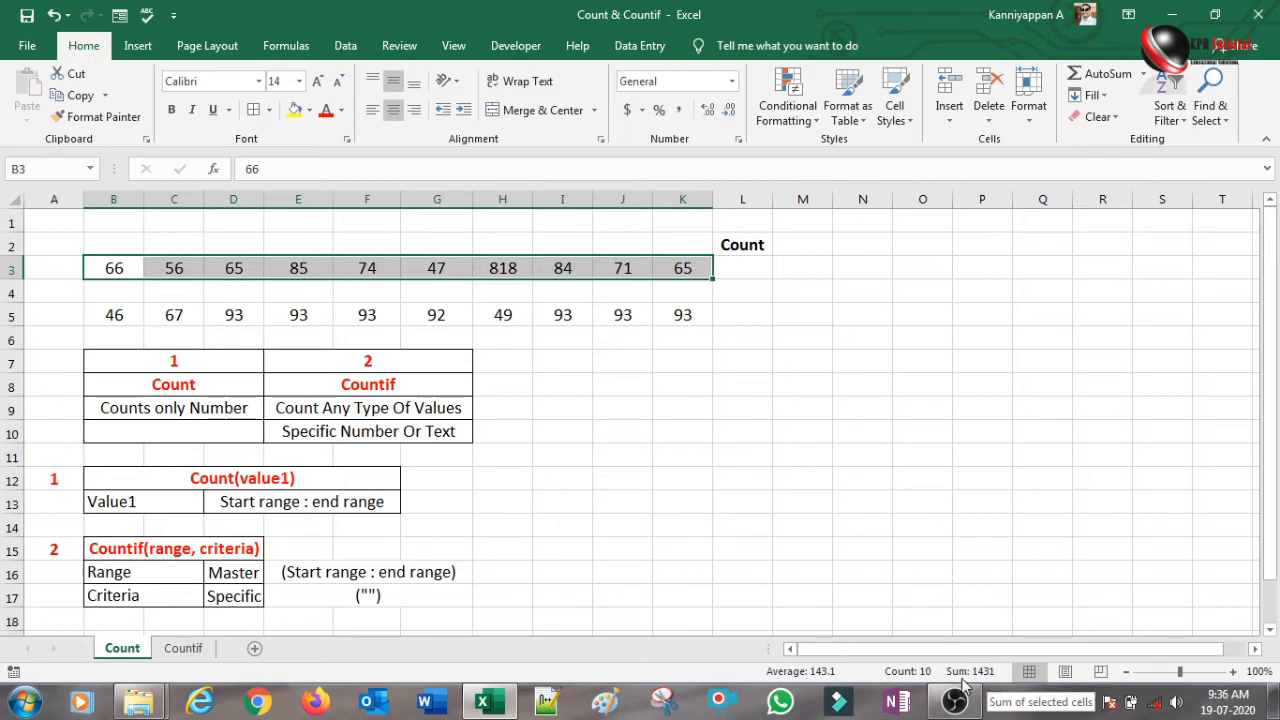
click(740, 268)
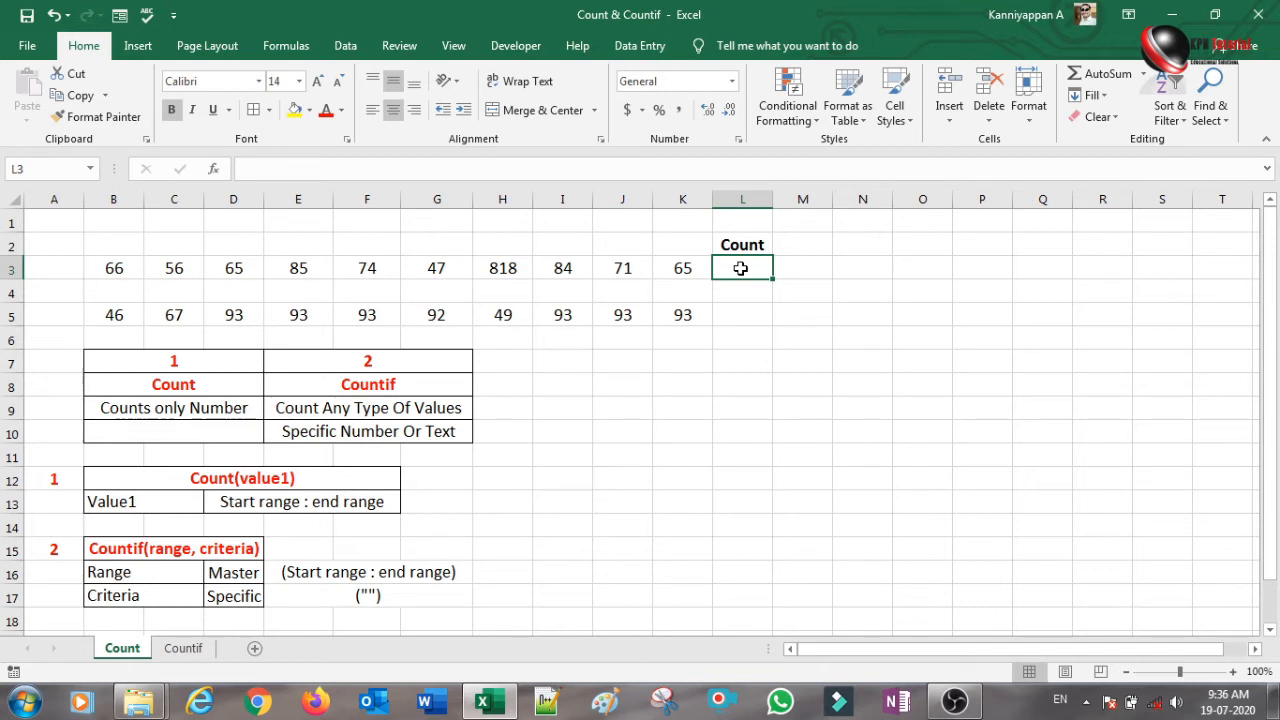
drag(108, 267, 680, 268)
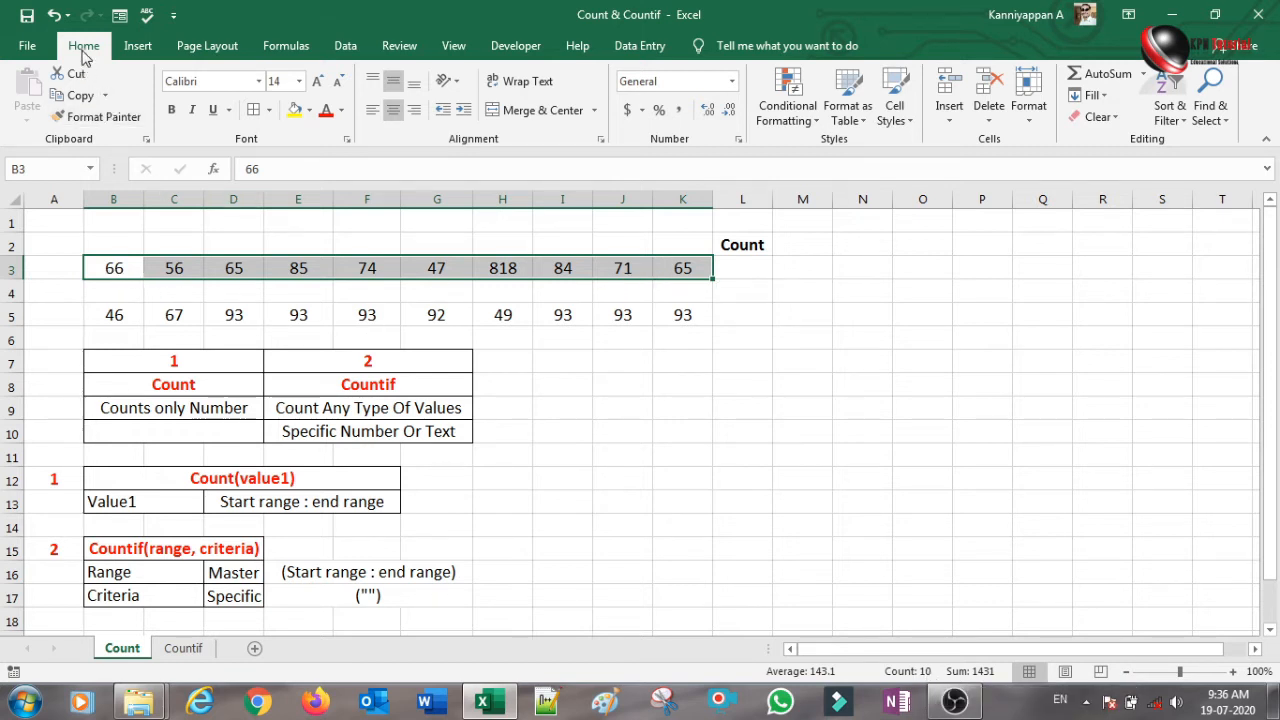
click(1146, 80)
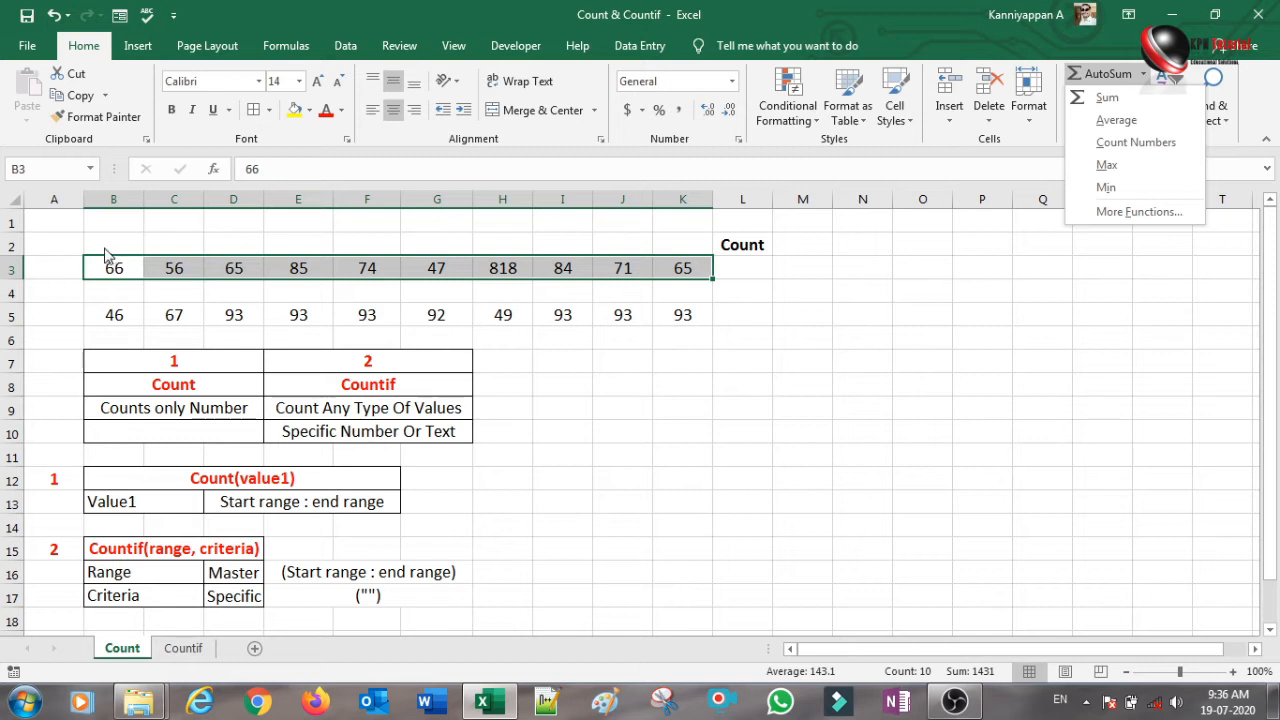
click(1146, 76)
click(1146, 76)
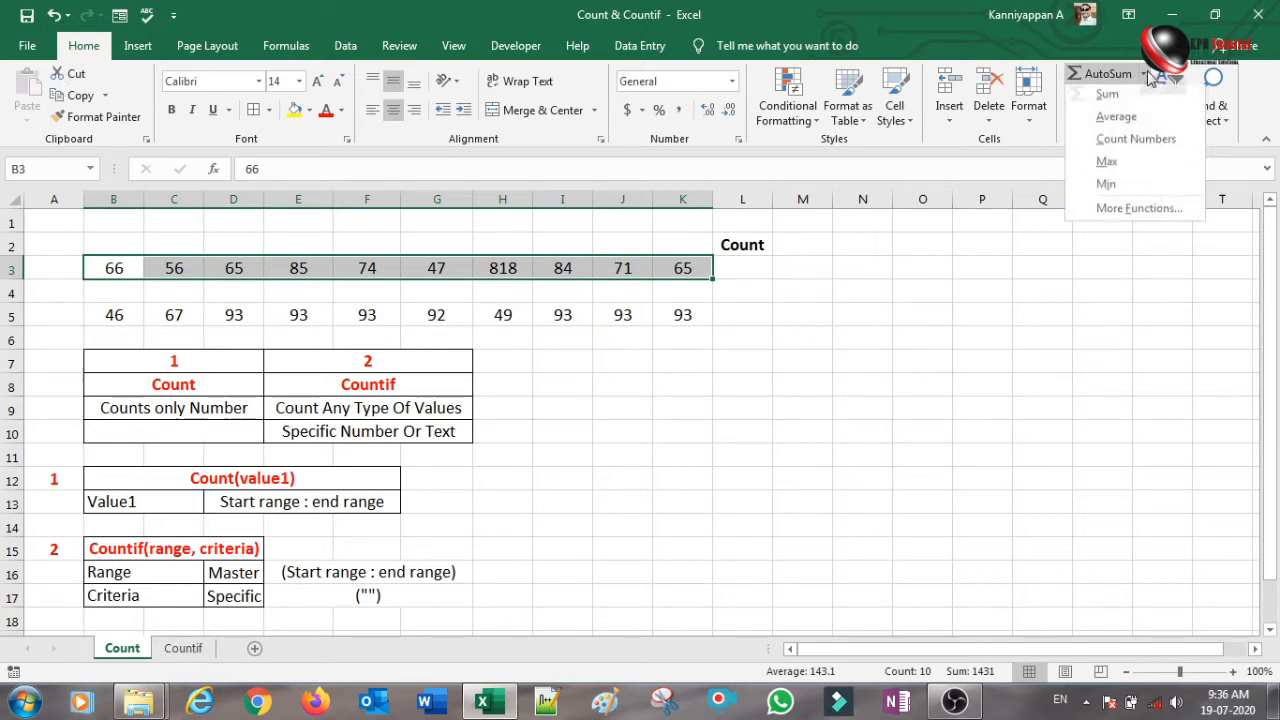
click(1128, 144)
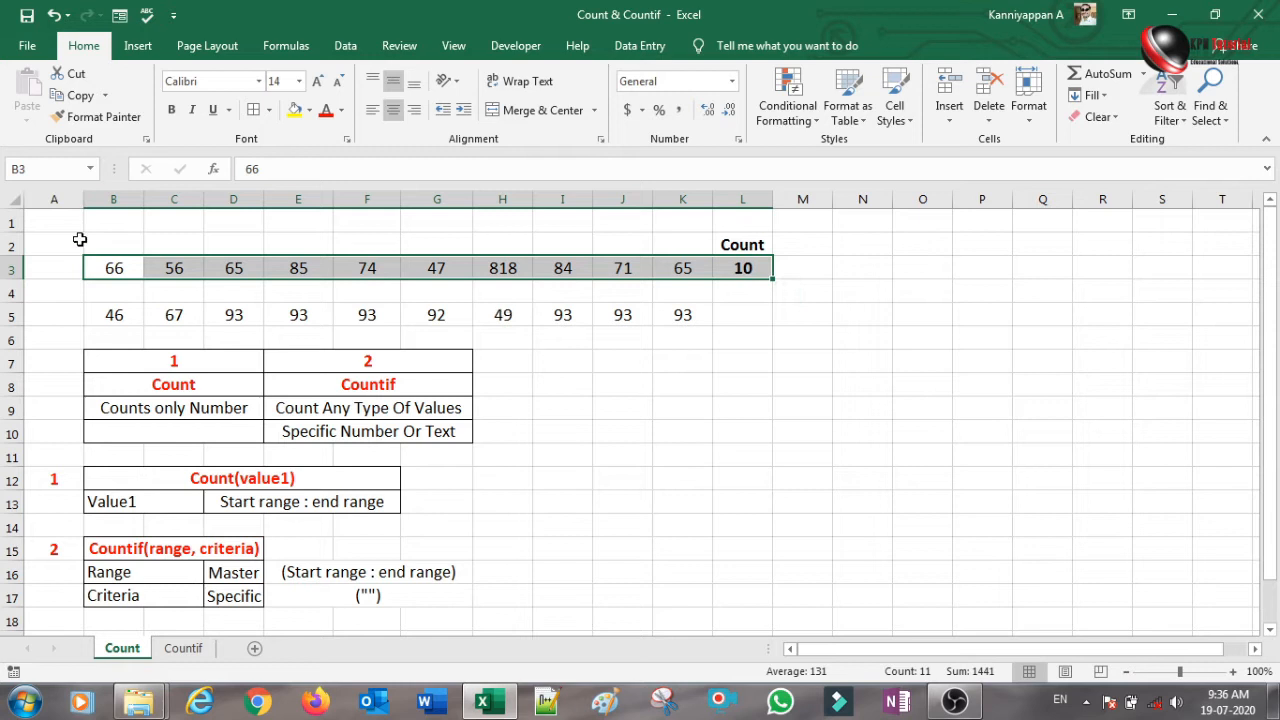
click(742, 287)
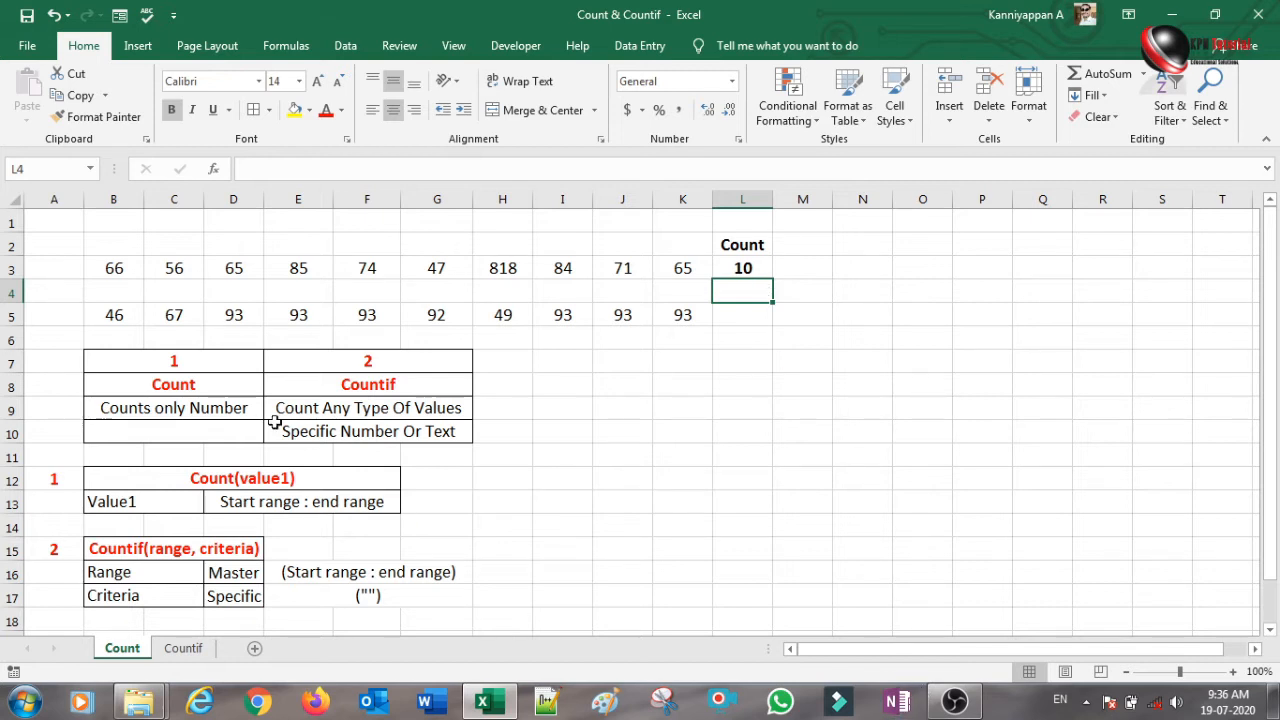
Revisit the AutoSum functions for B3:K3, then clear the count formula from cell L3.
drag(114, 276, 683, 276)
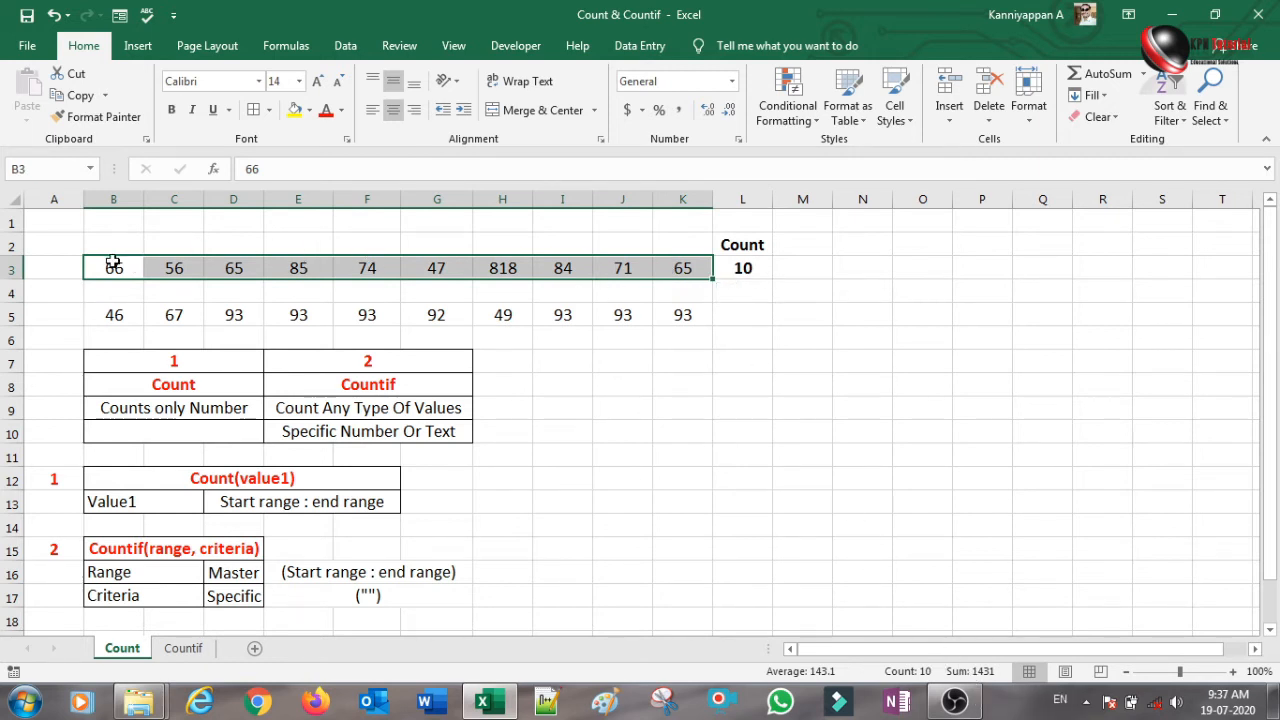
click(1145, 75)
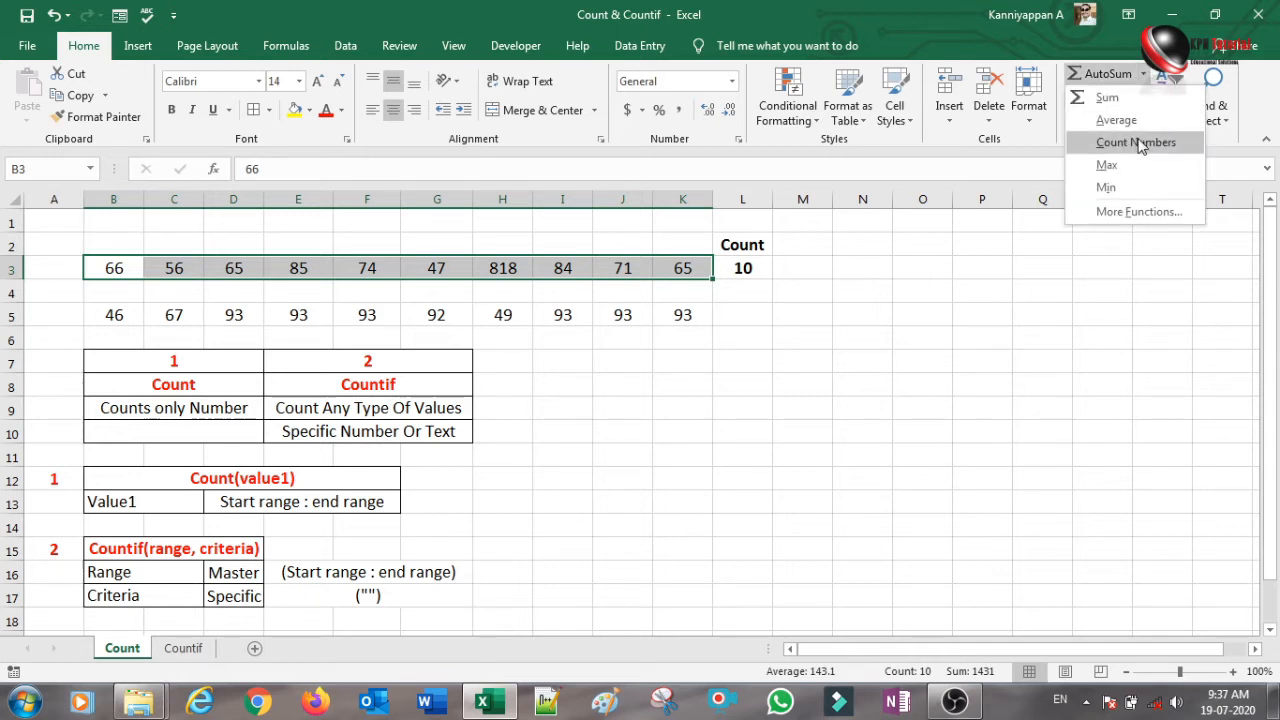
click(767, 287)
click(745, 268)
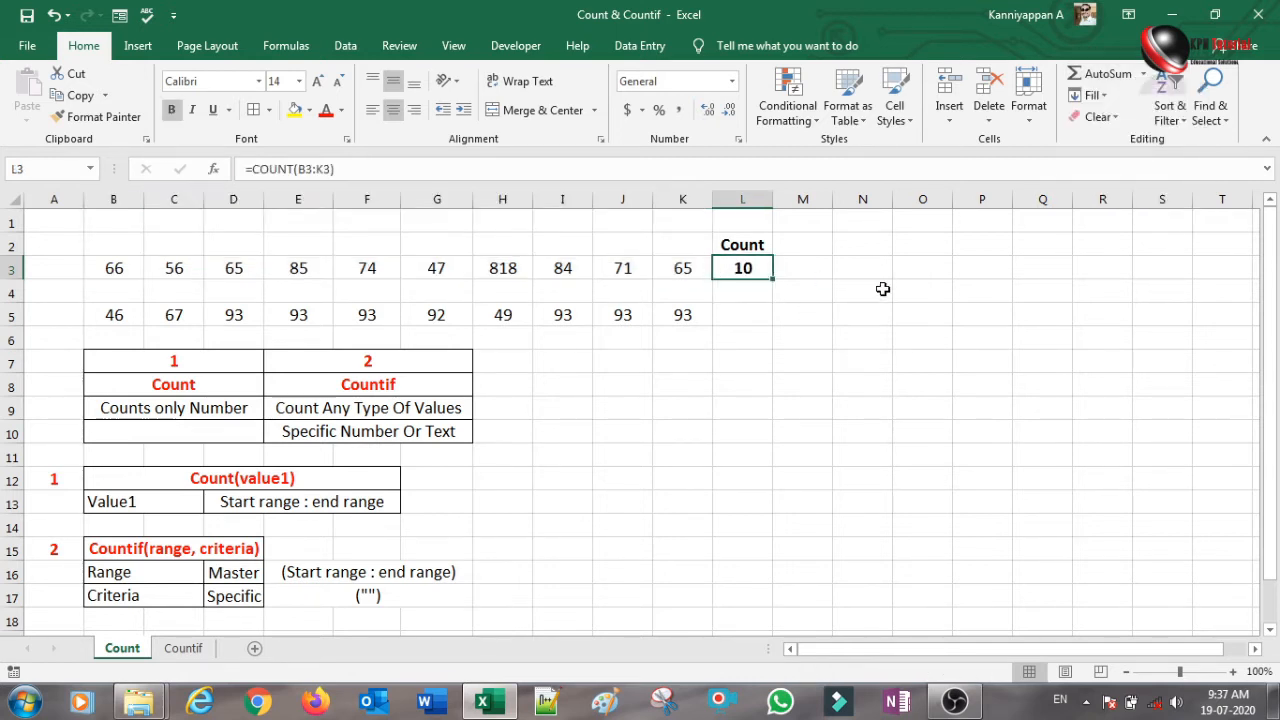
key(Delete)
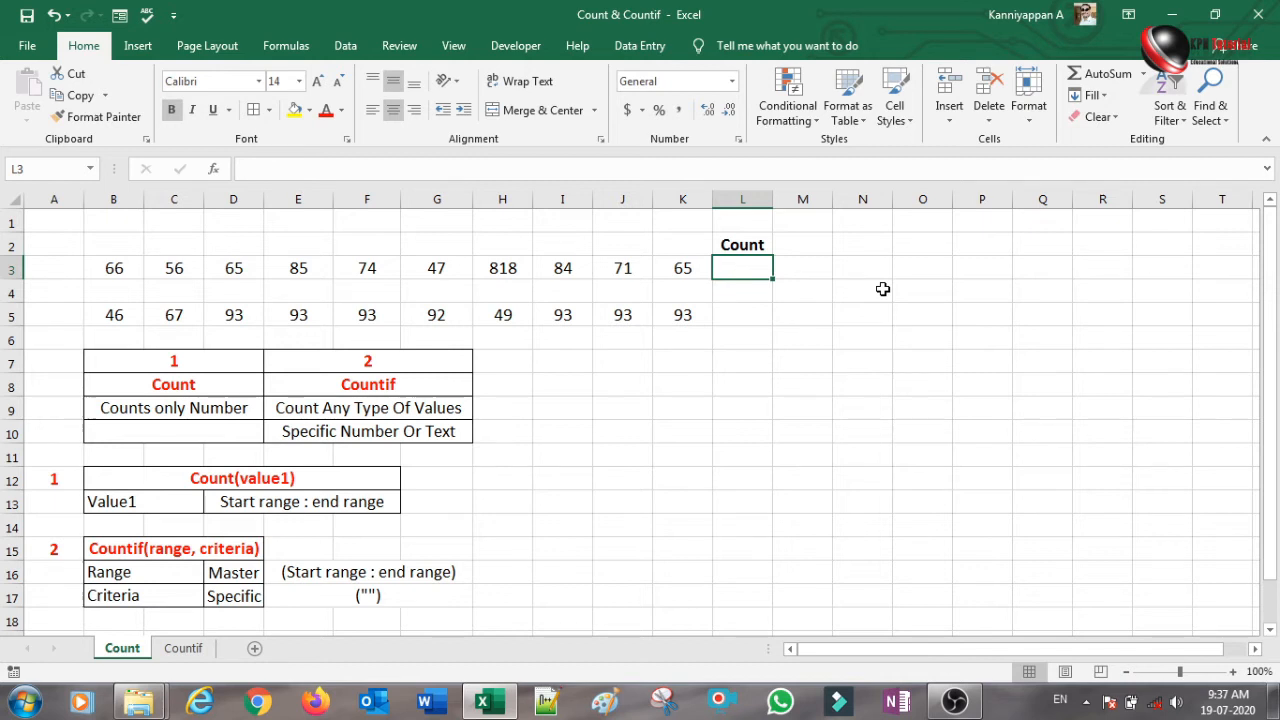
Enter the formula =COUNT(B3:K3) in cell L3 to count the numbers in row 3.
text(=count)
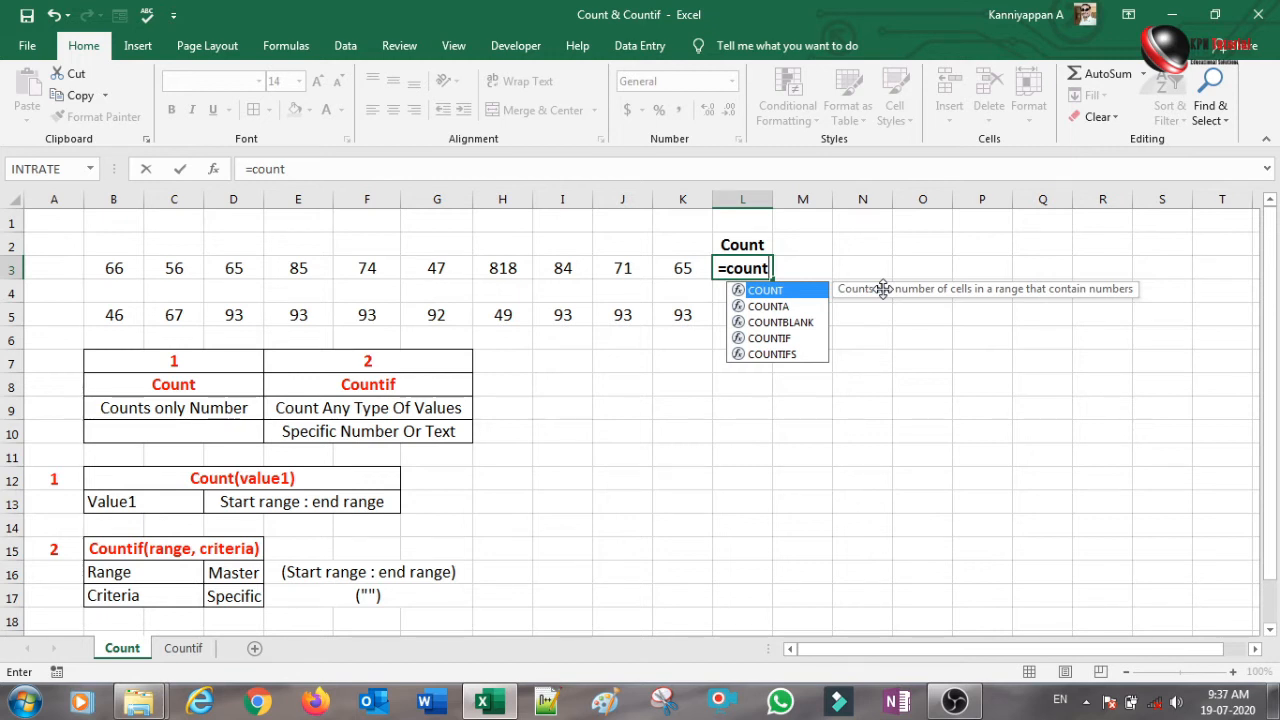
double_click(743, 289)
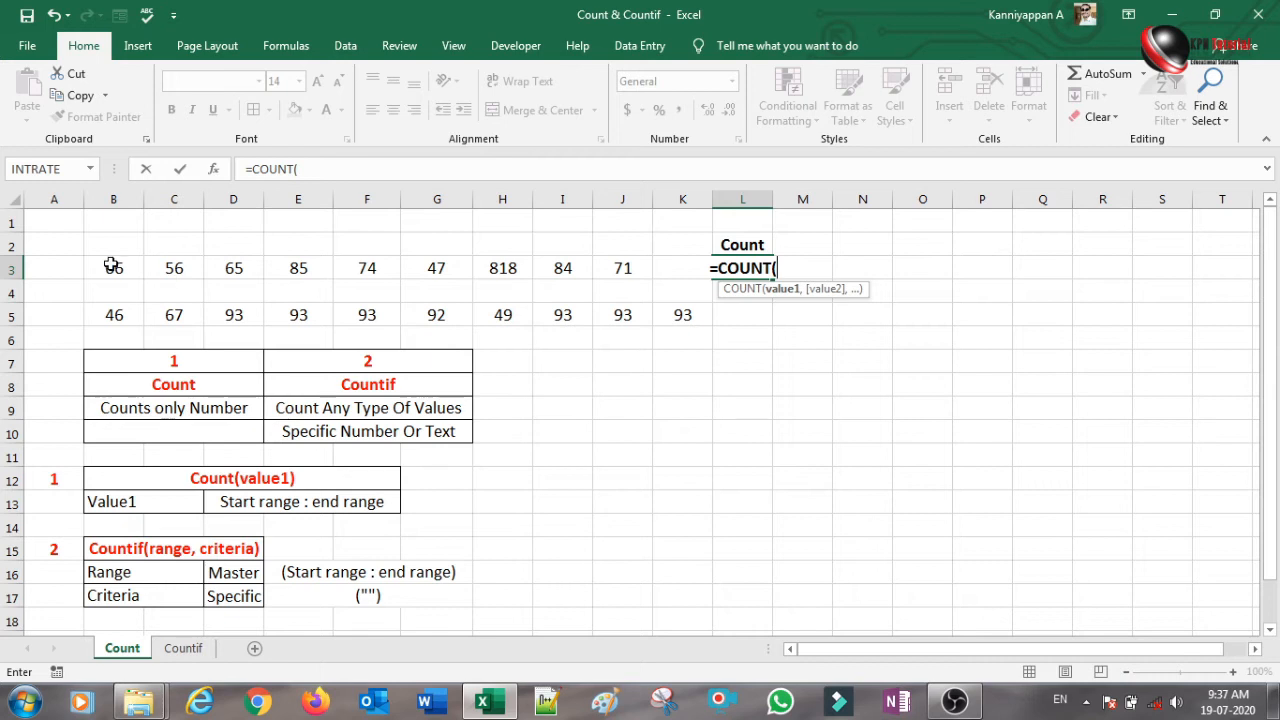
drag(106, 269, 684, 270)
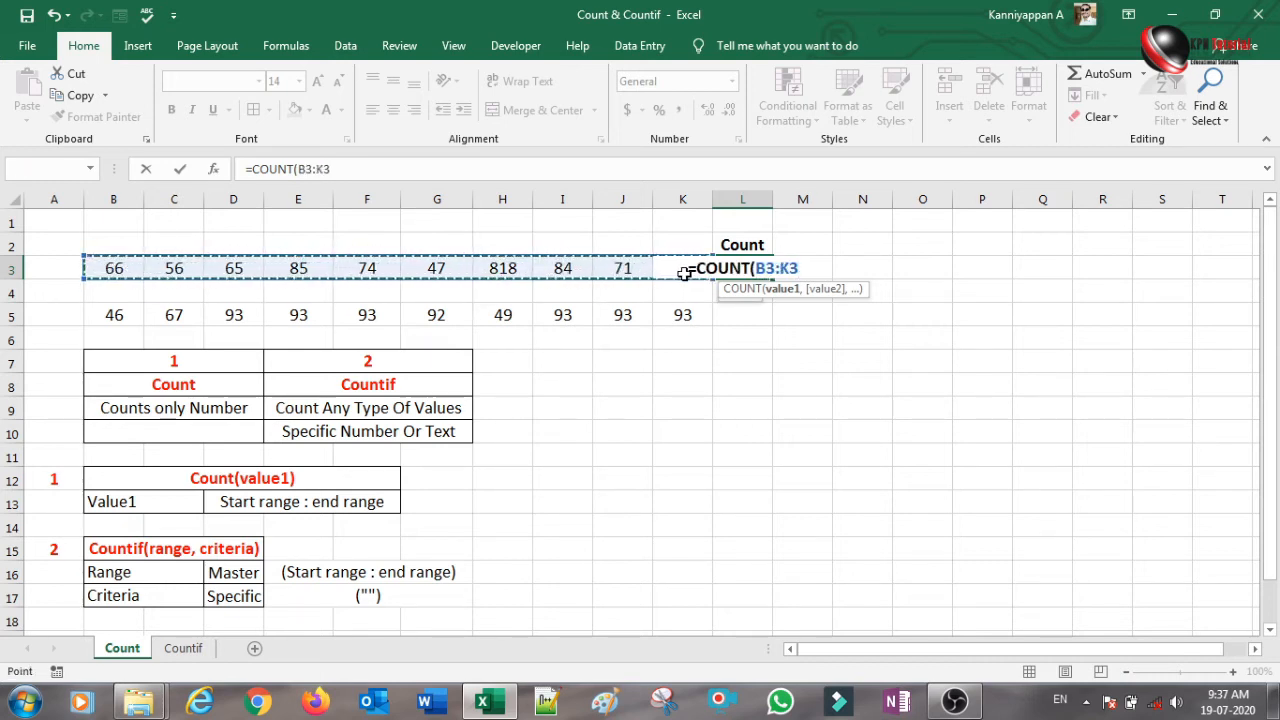
text())
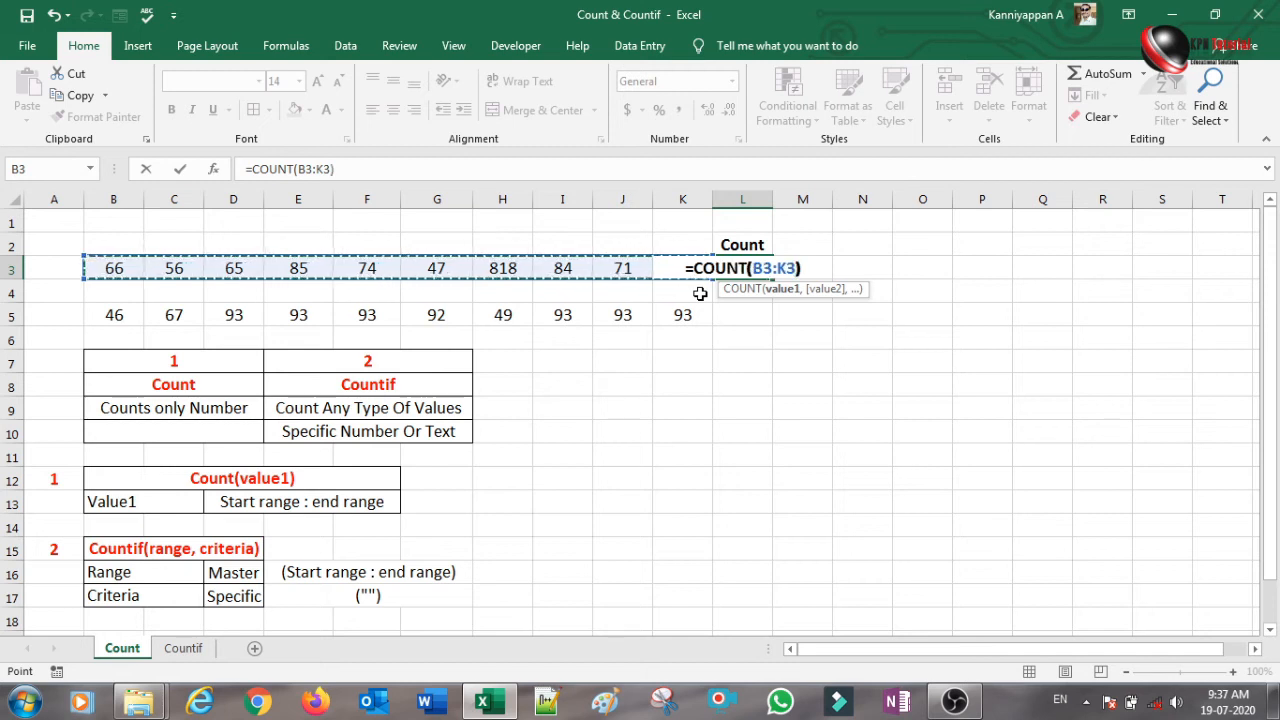
key(Return)
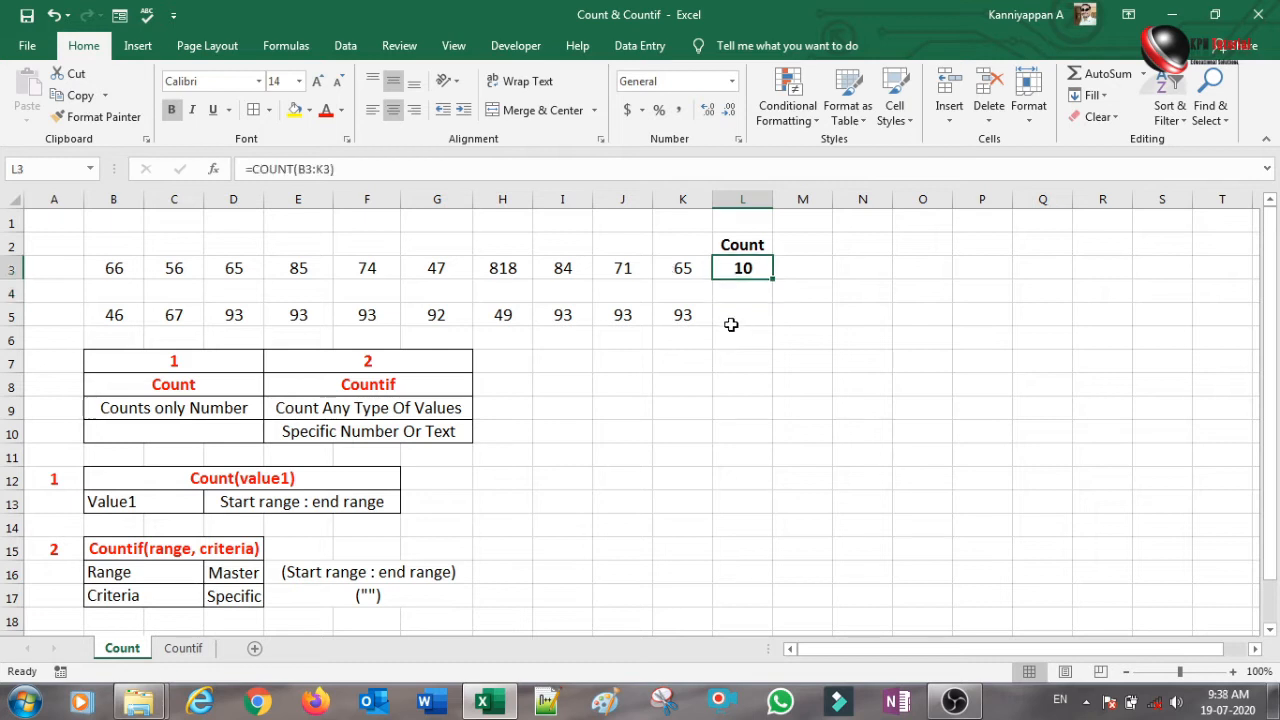
Enter the formula =COUNTIF(B5:K5,"93") in cell L5 to count the occurrences of 93 in row 5.
click(742, 311)
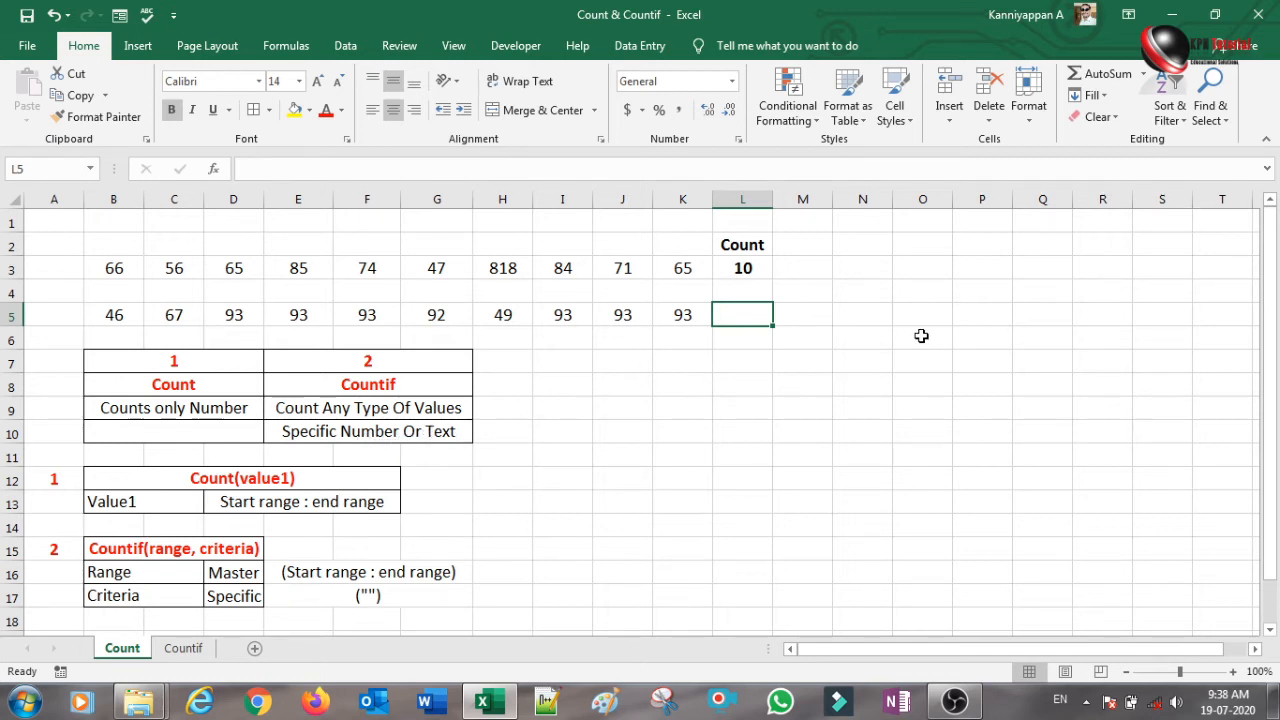
text(=counti)
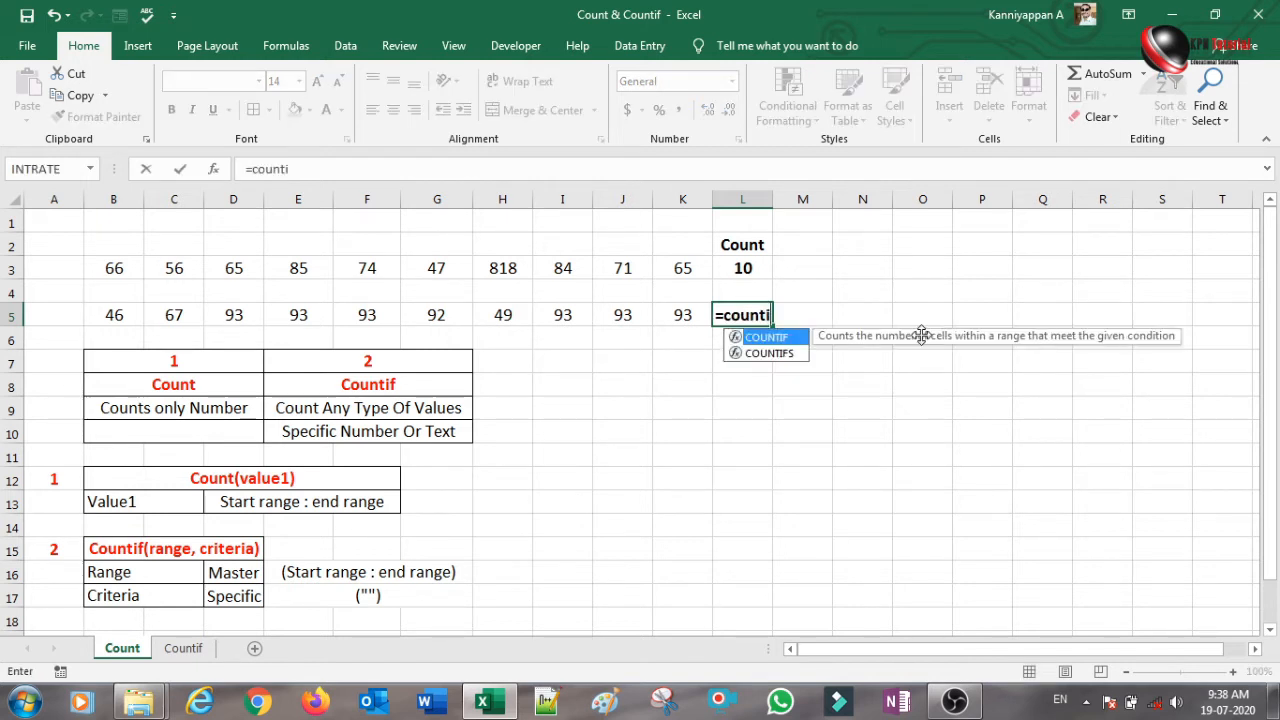
key(Tab)
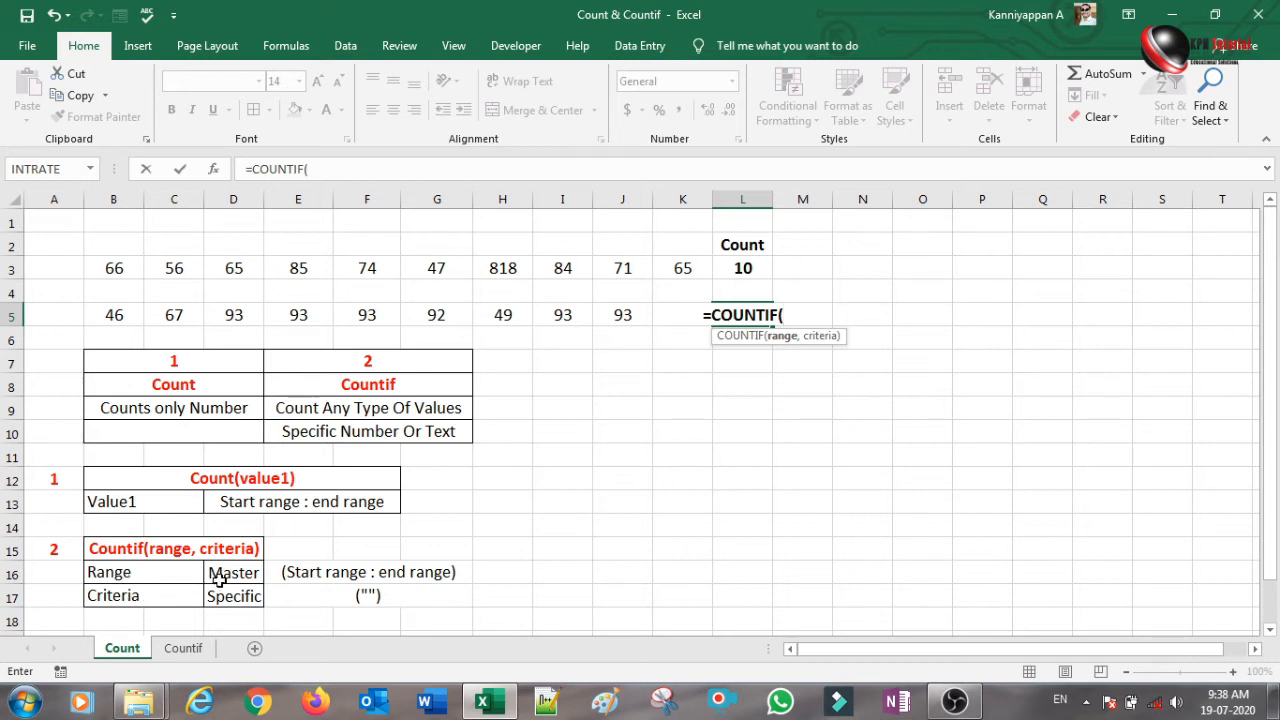
drag(110, 315, 663, 314)
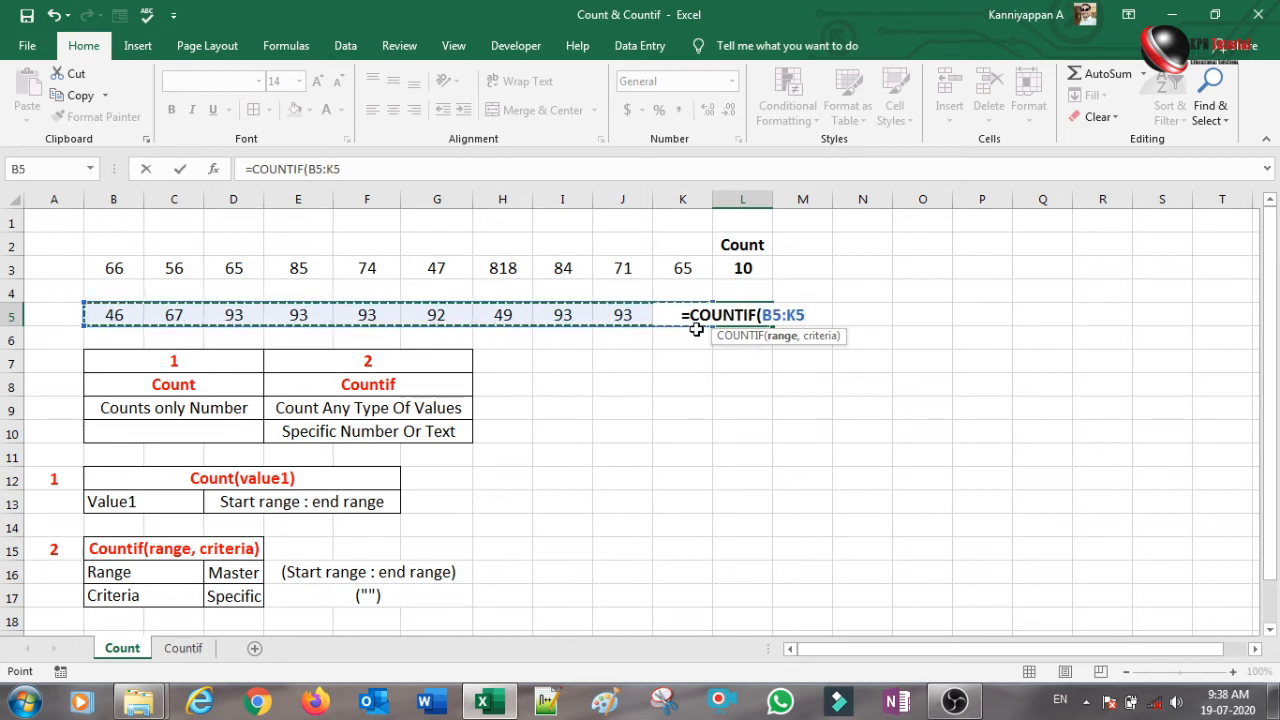
text(,)
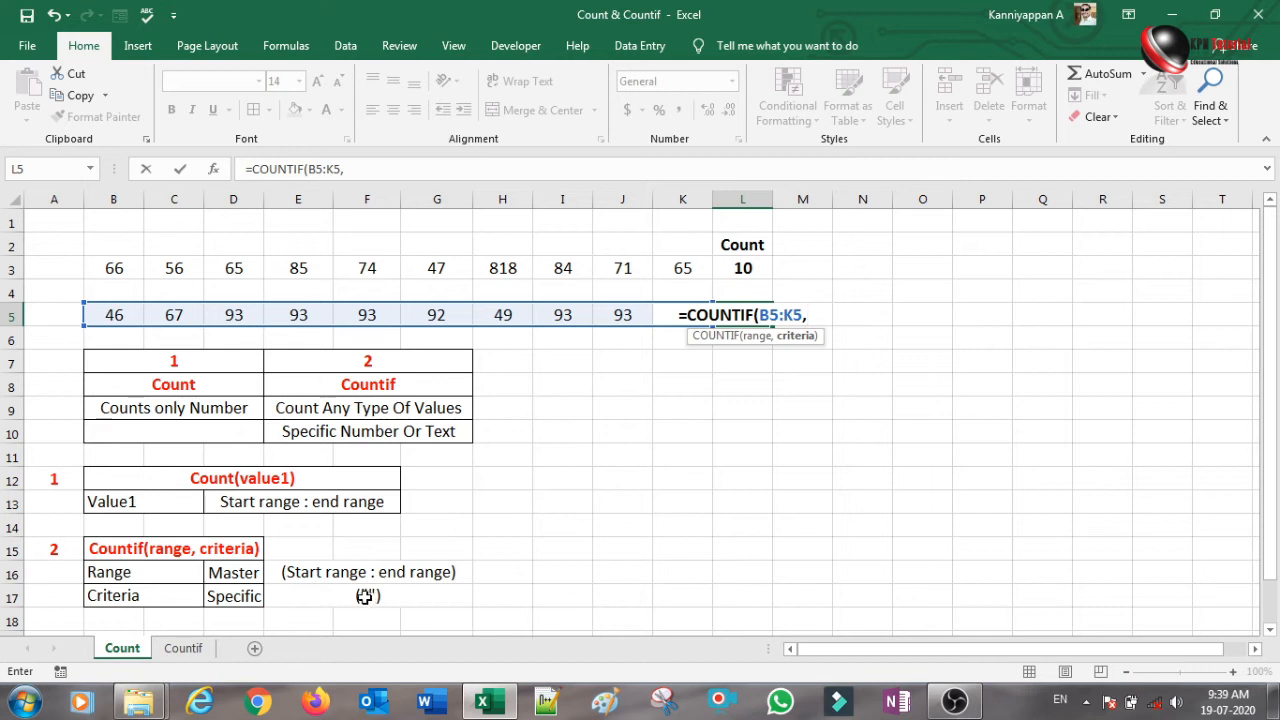
text(")
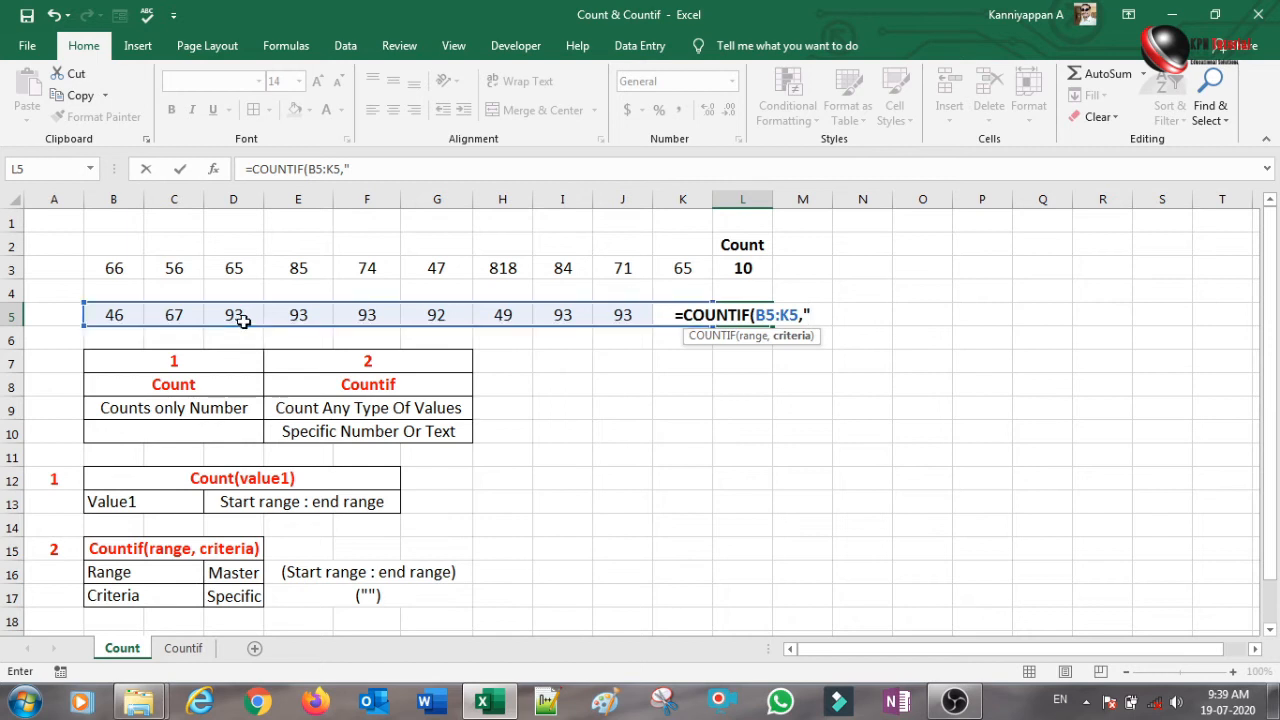
text(93)
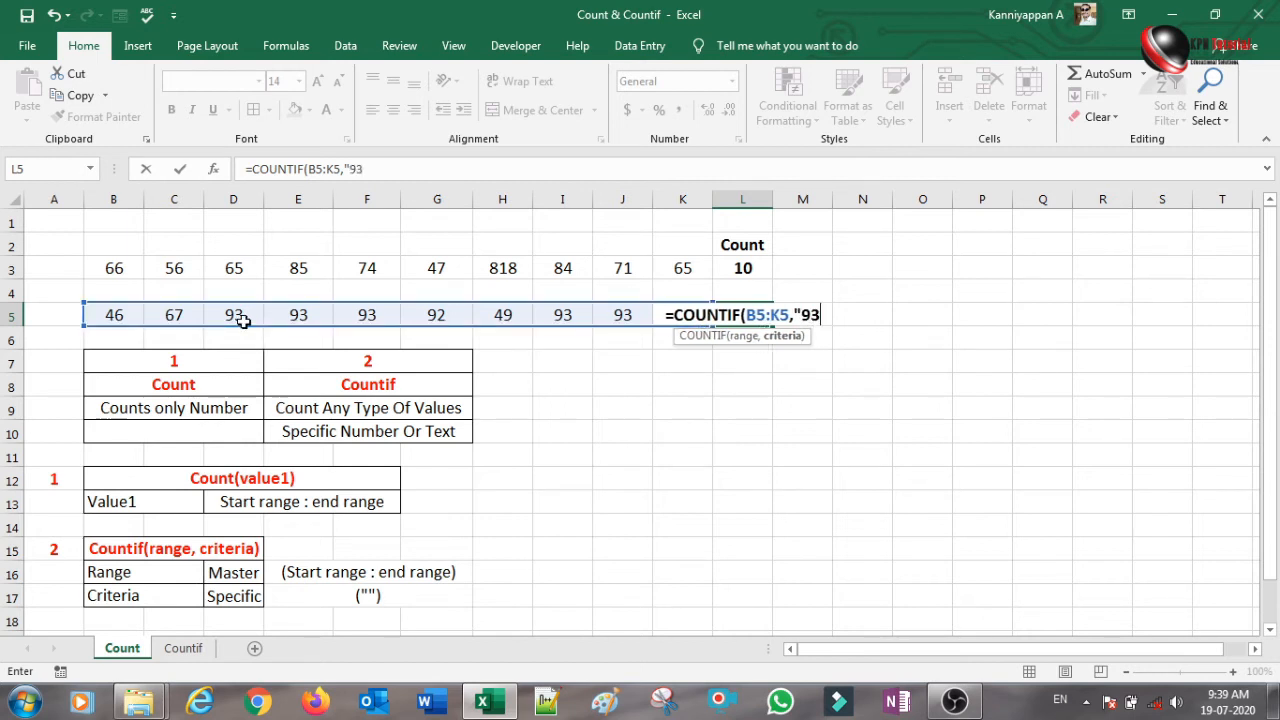
text(")
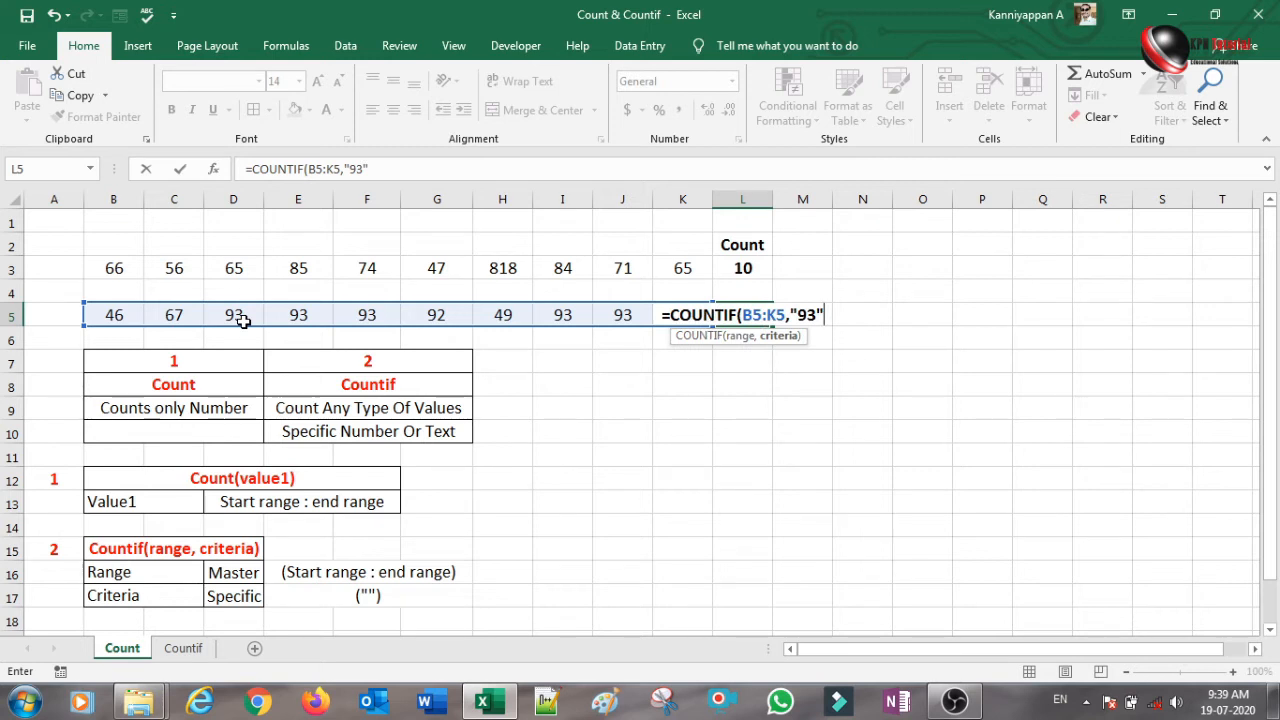
text())
key(Return)
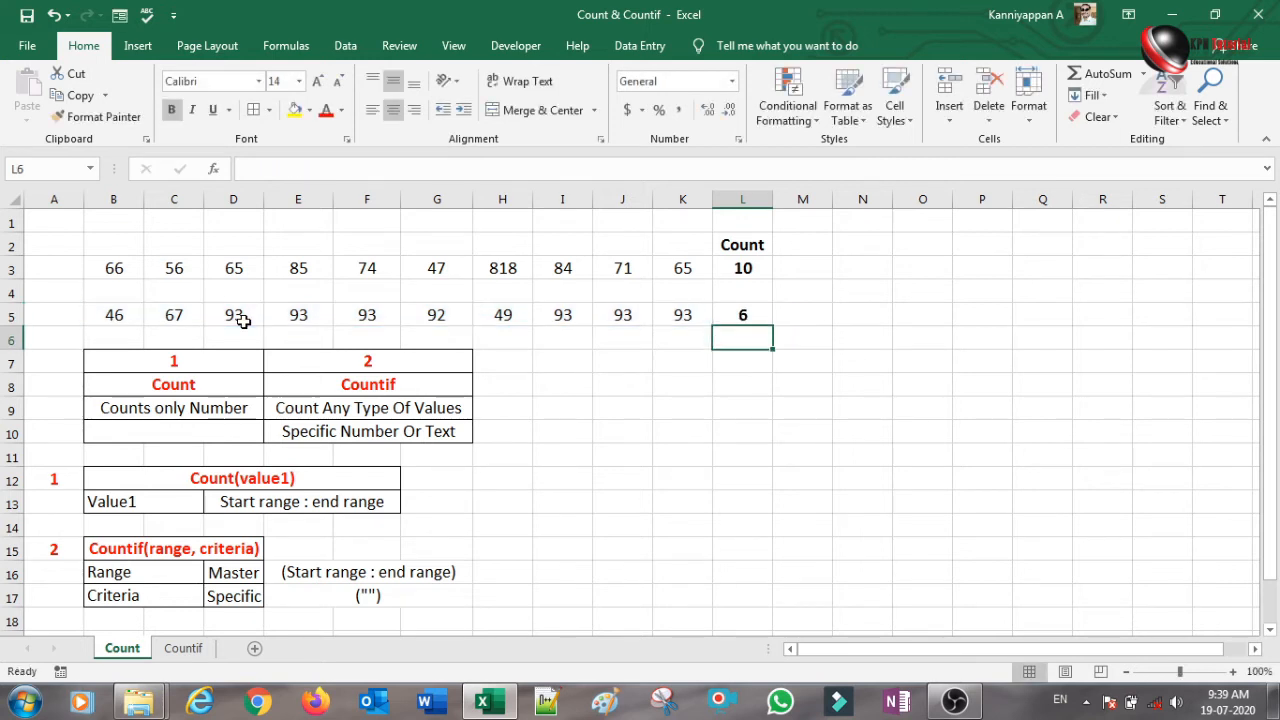
Check the COUNTIF formula in L5 against each cell in row 5 that contains 93.
click(746, 315)
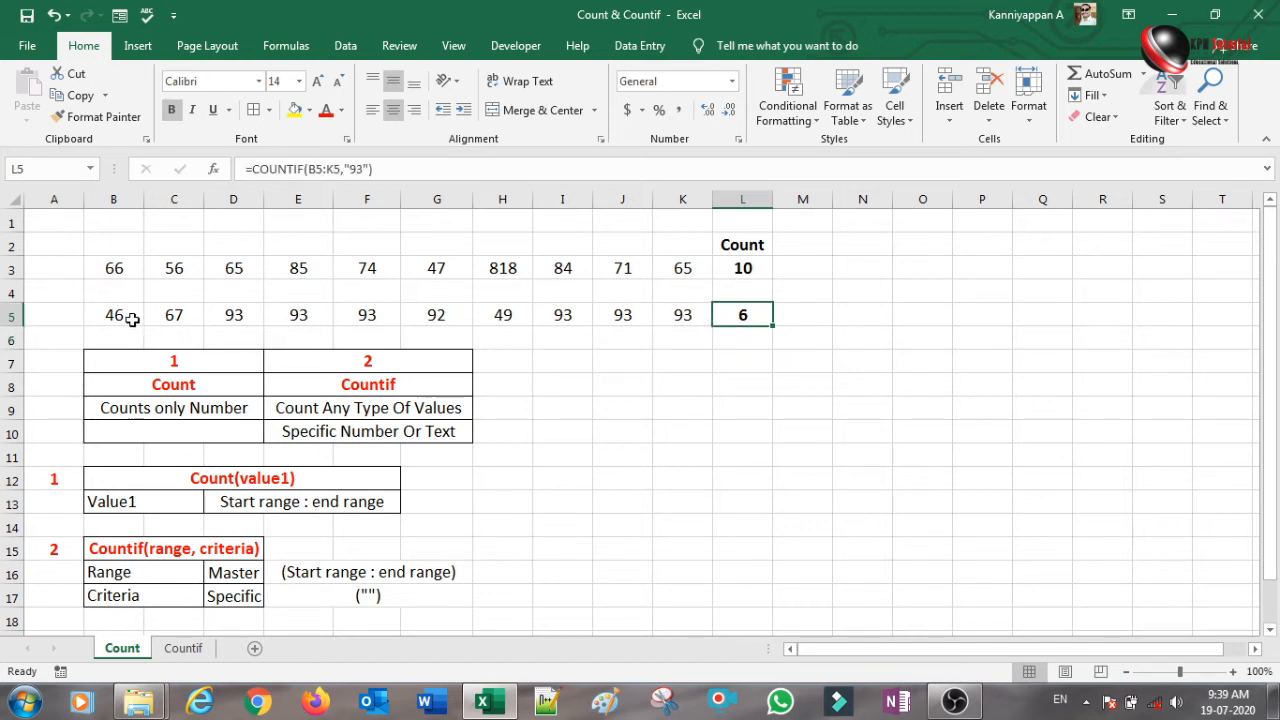
click(237, 316)
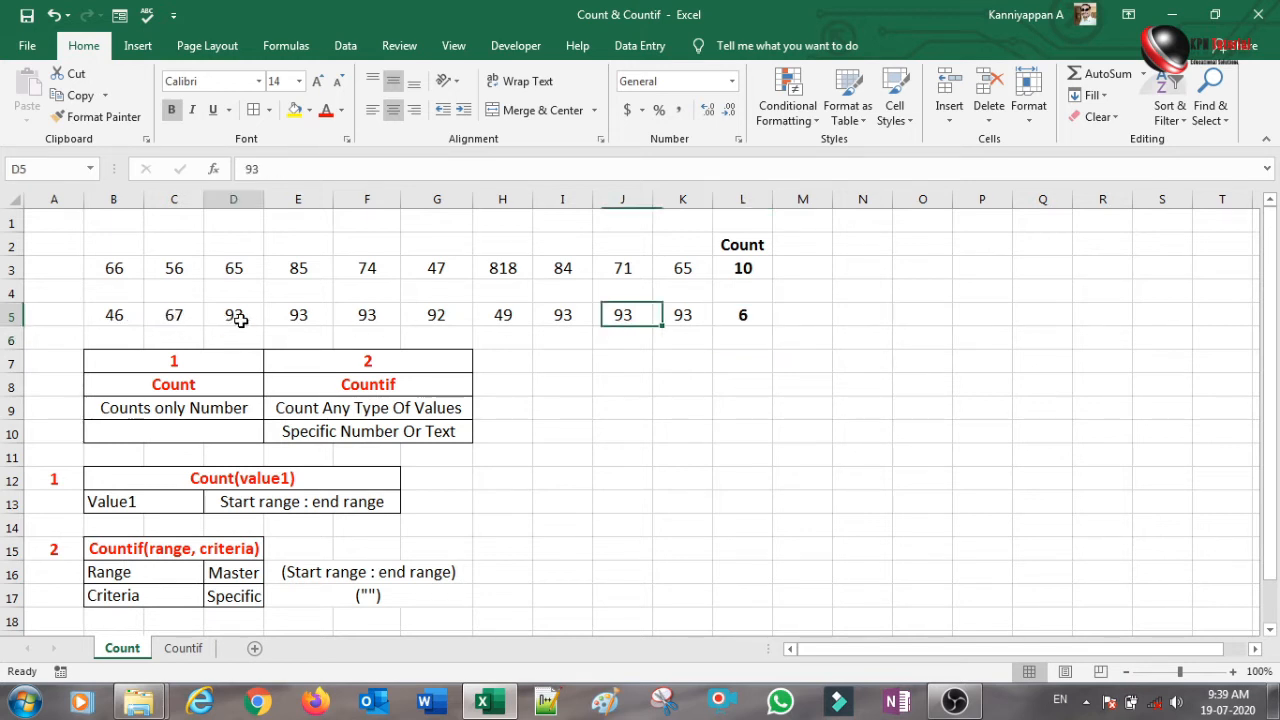
click(310, 315)
click(383, 320)
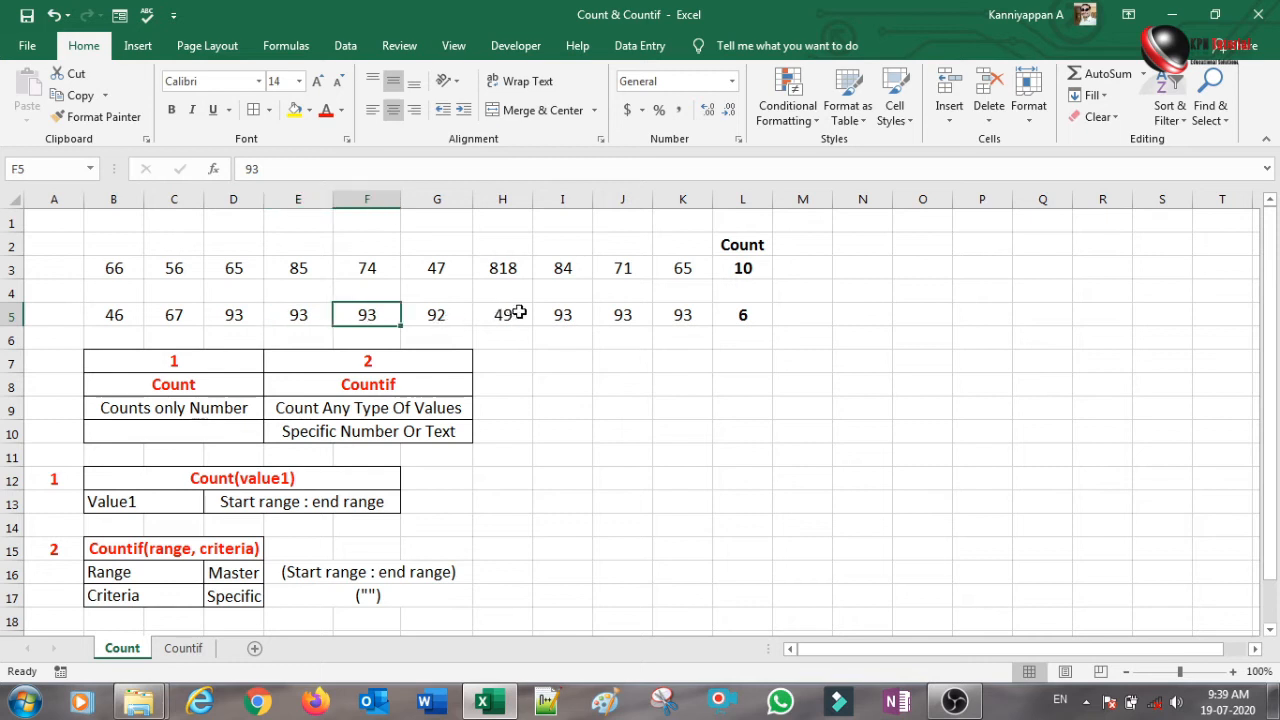
click(583, 316)
click(648, 318)
click(683, 315)
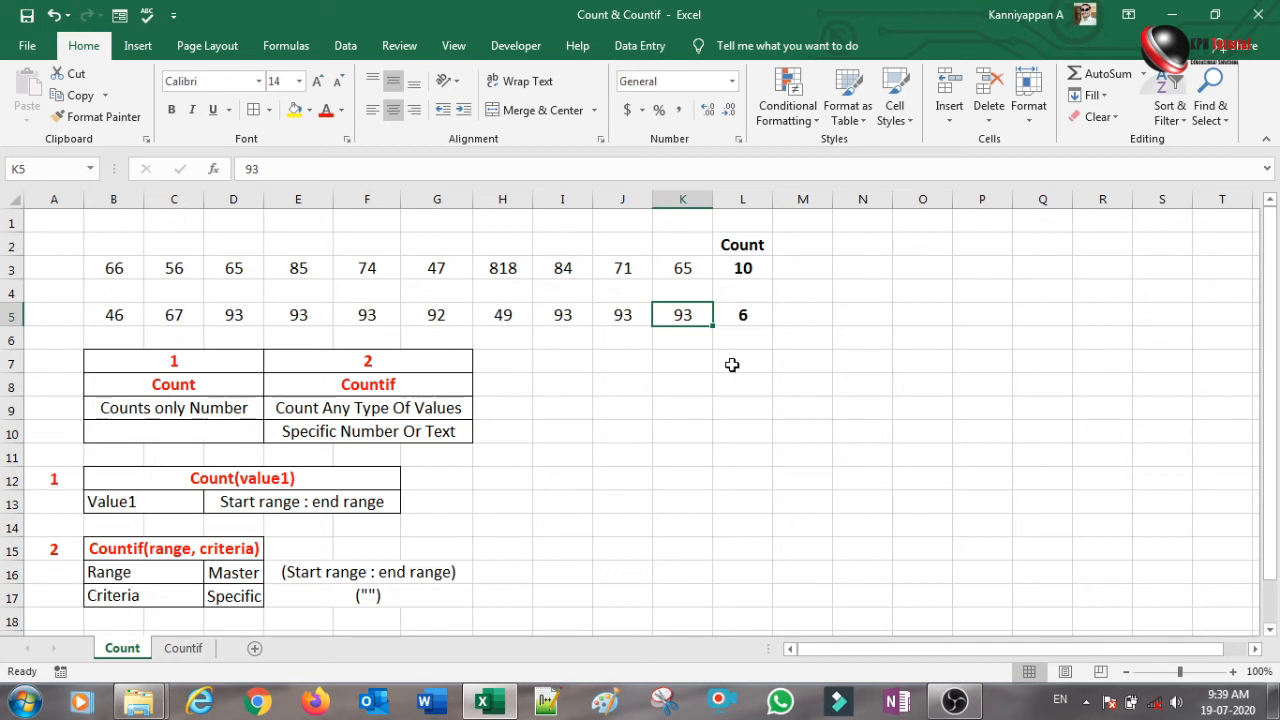
click(678, 354)
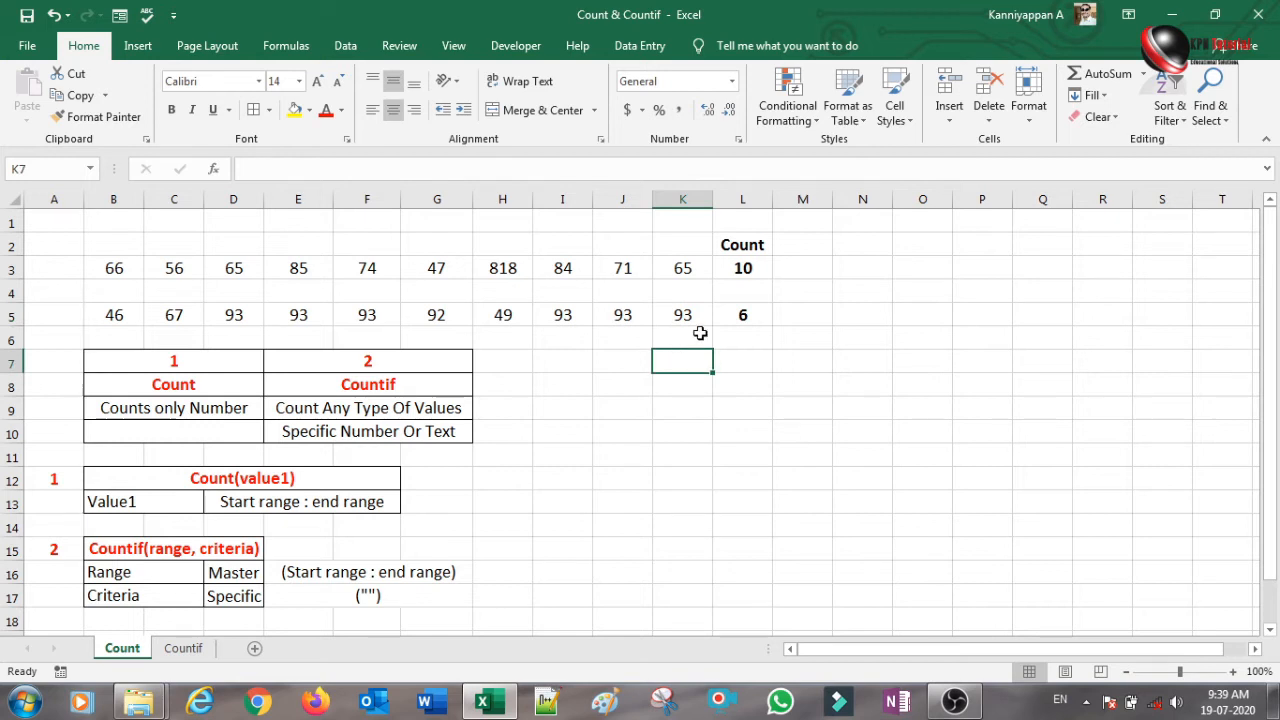
Open the Countif sheet and review the attendance table's title, employee columns, date range and Present, Absent and Leave Days headings.
click(182, 648)
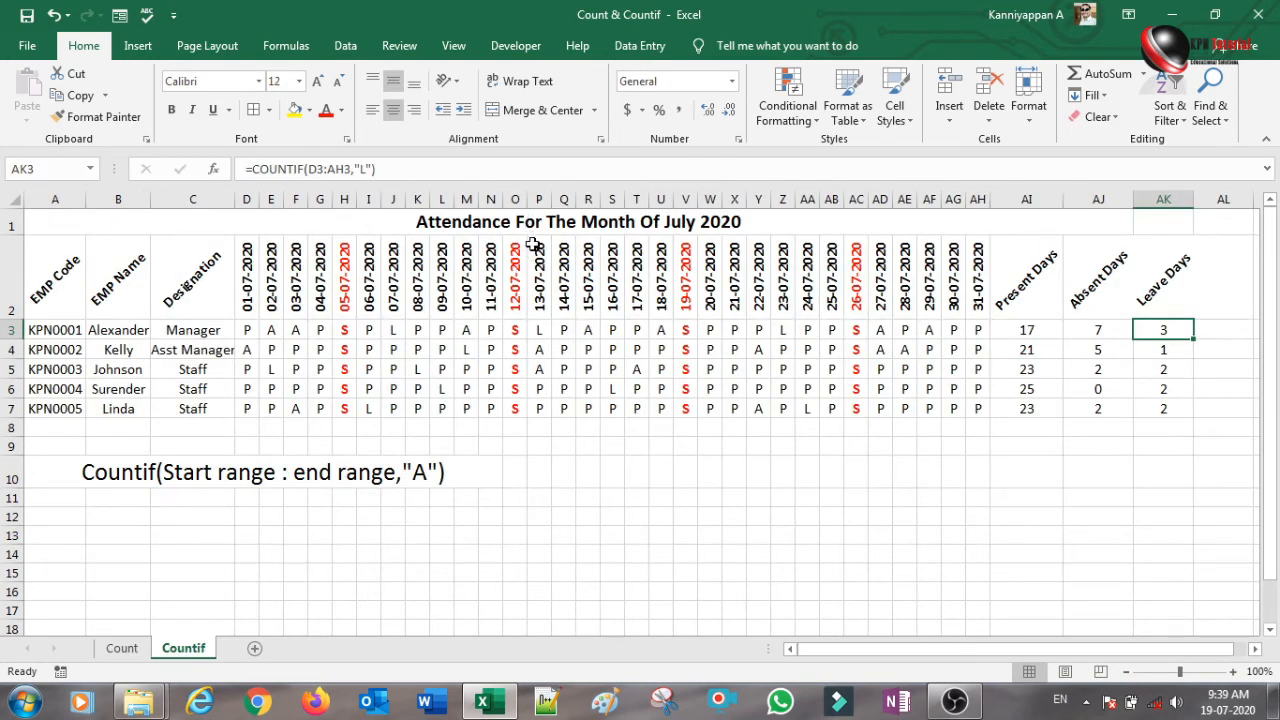
click(604, 220)
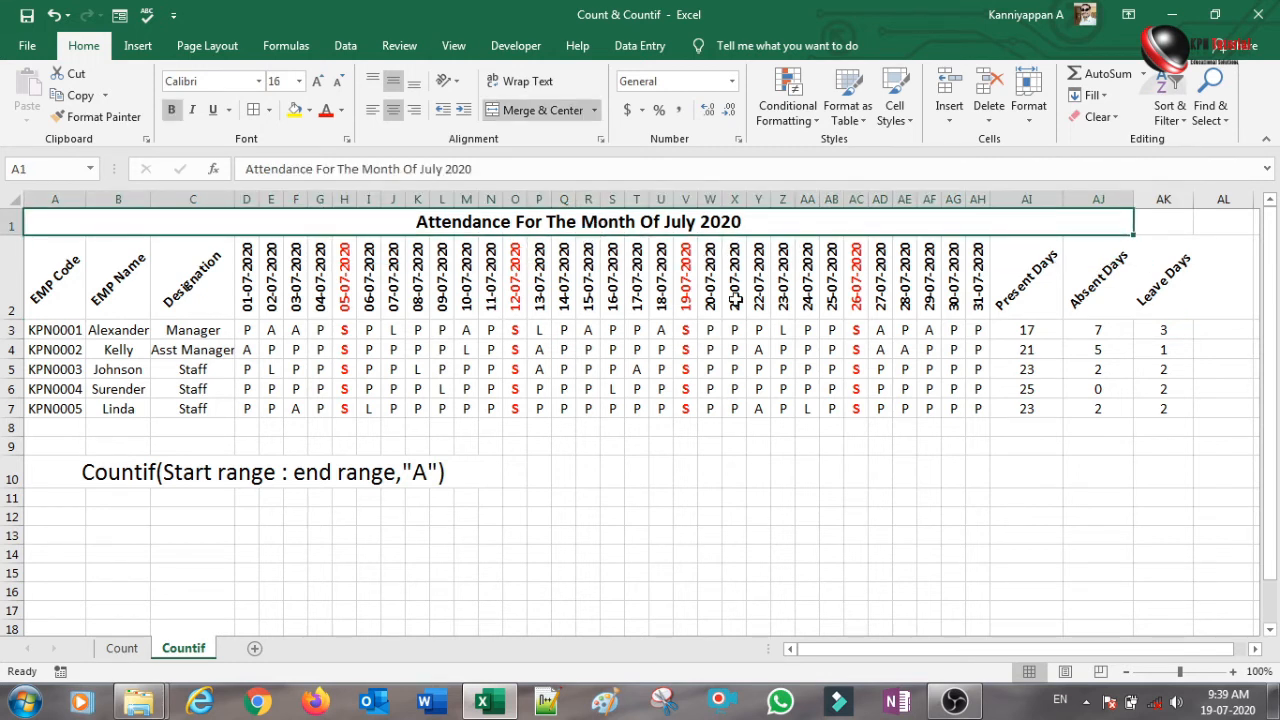
click(59, 293)
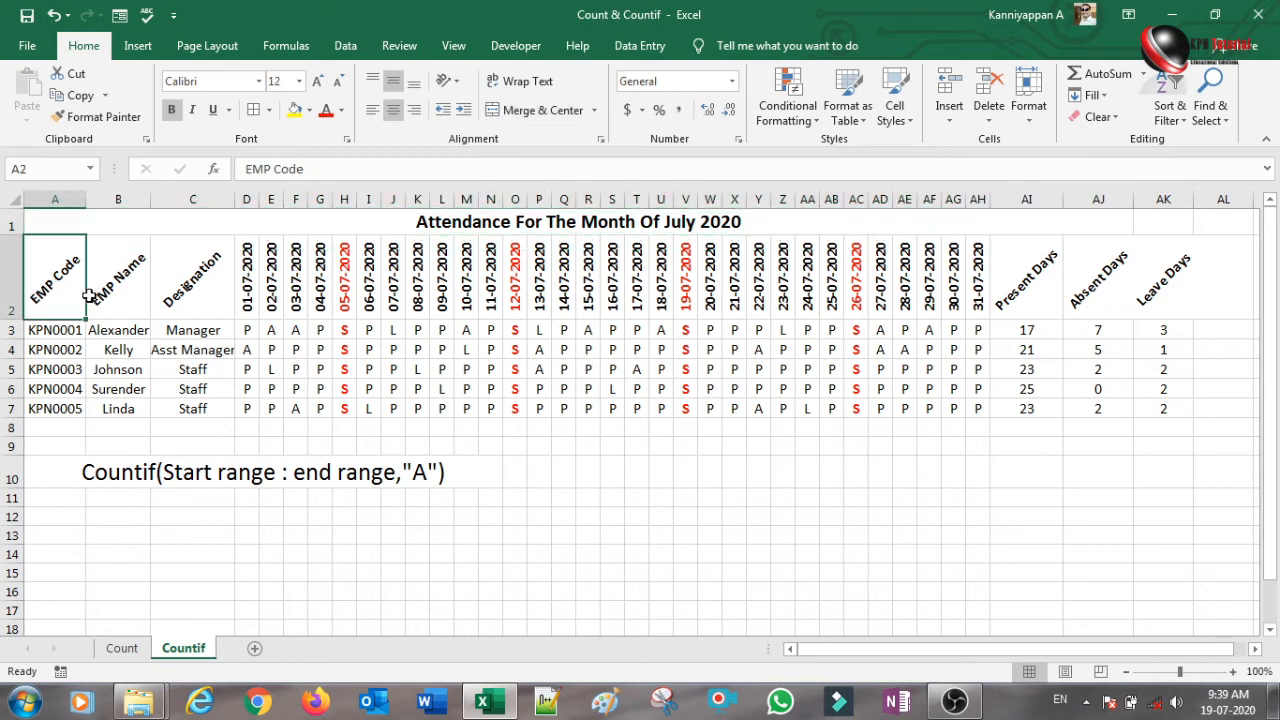
click(110, 293)
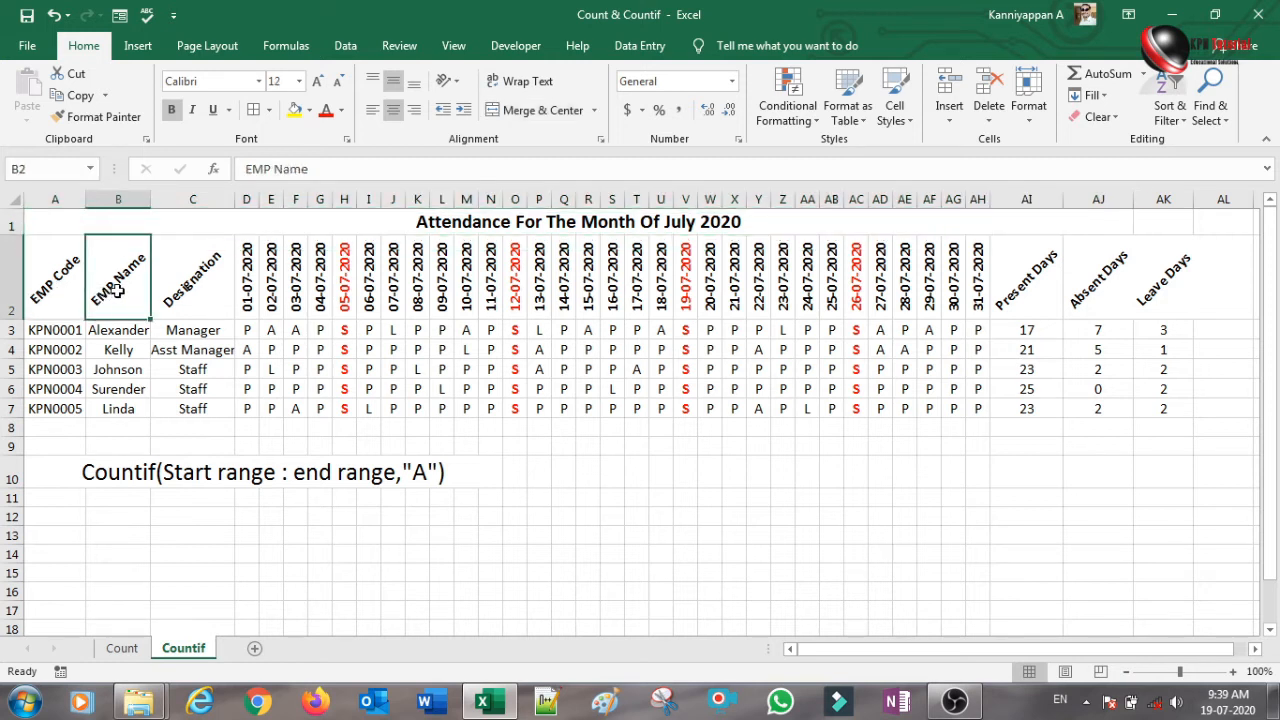
click(198, 280)
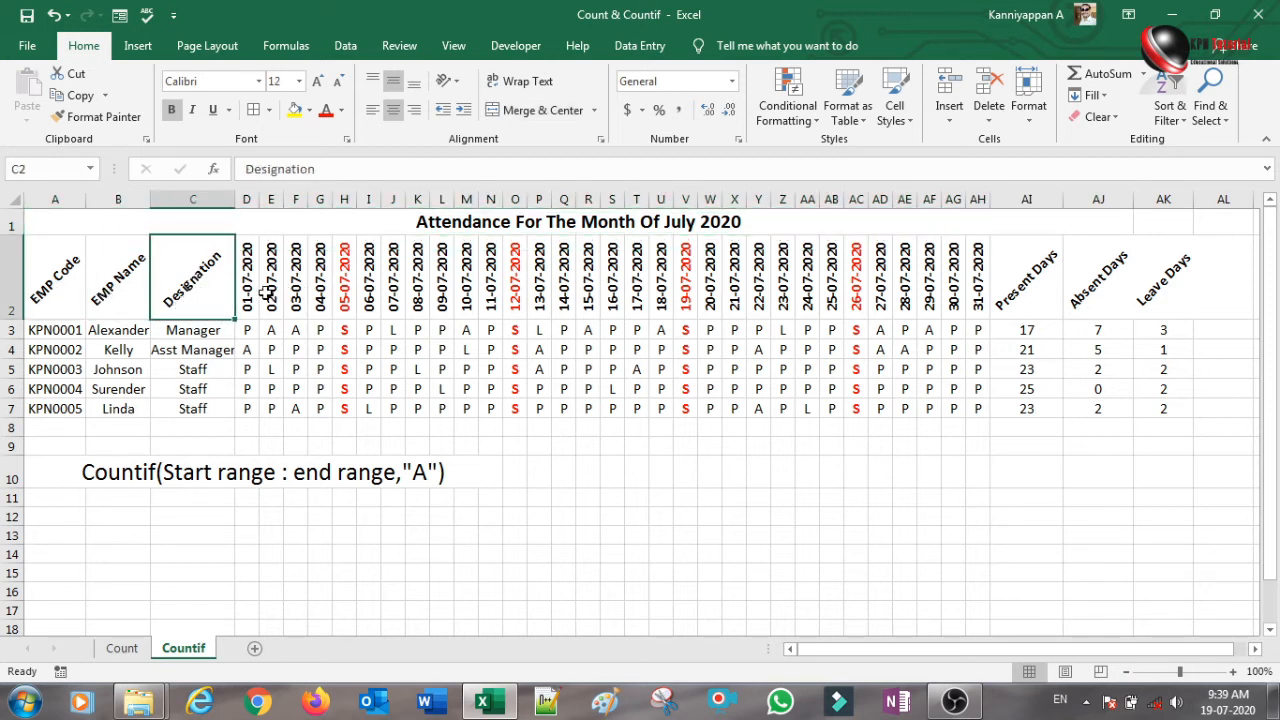
click(254, 290)
click(981, 291)
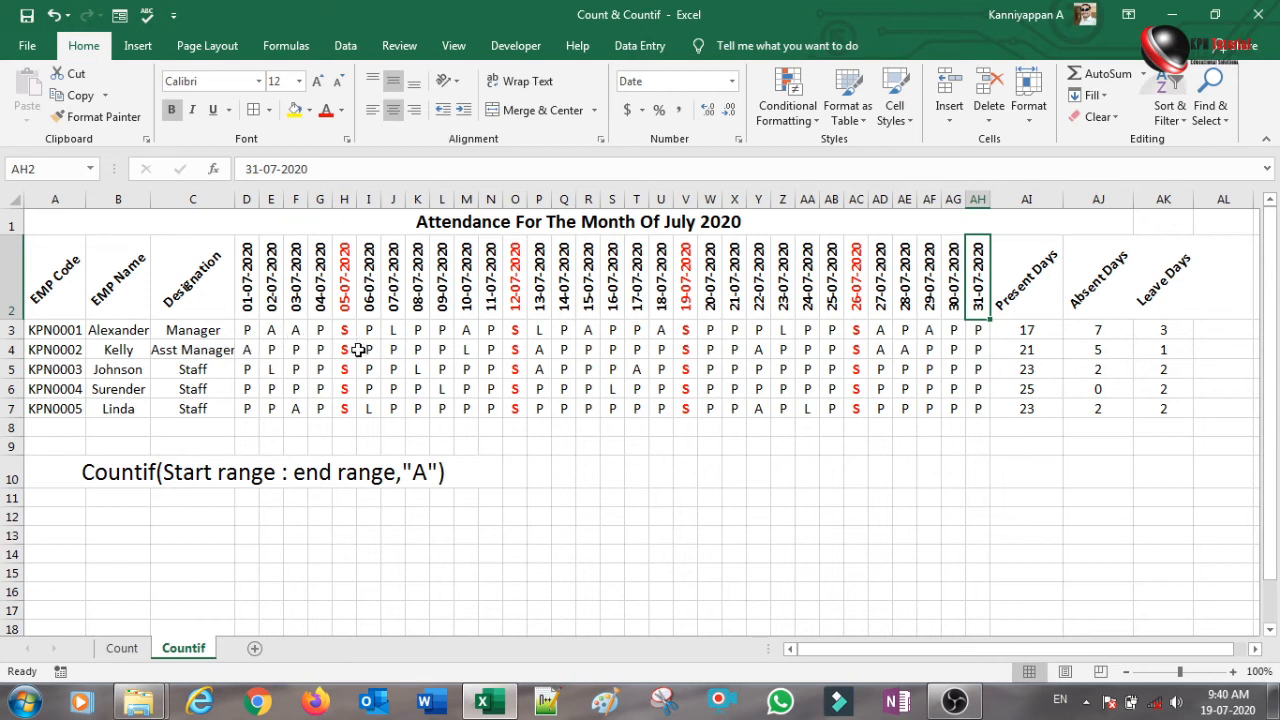
drag(1030, 300, 1066, 292)
click(1107, 291)
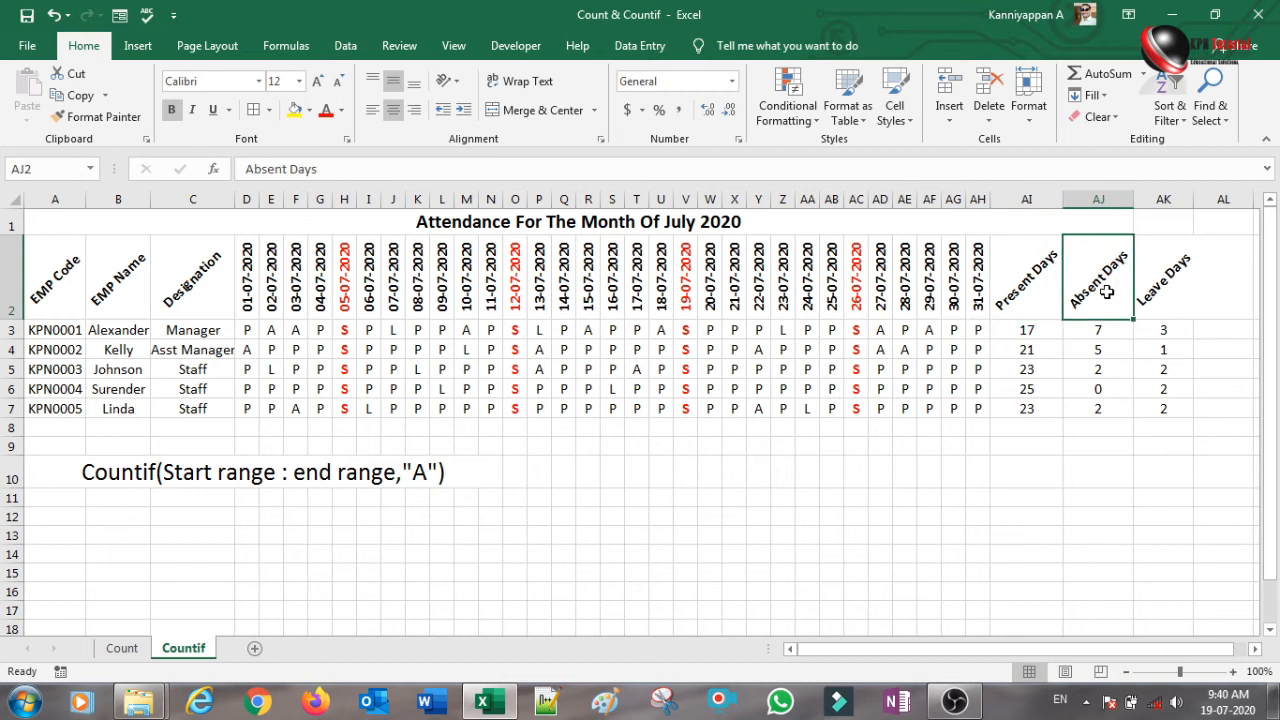
click(1160, 290)
Clear the existing Present, Absent and Leave Days formulas from cells AI3:AK7.
drag(1028, 333, 1153, 404)
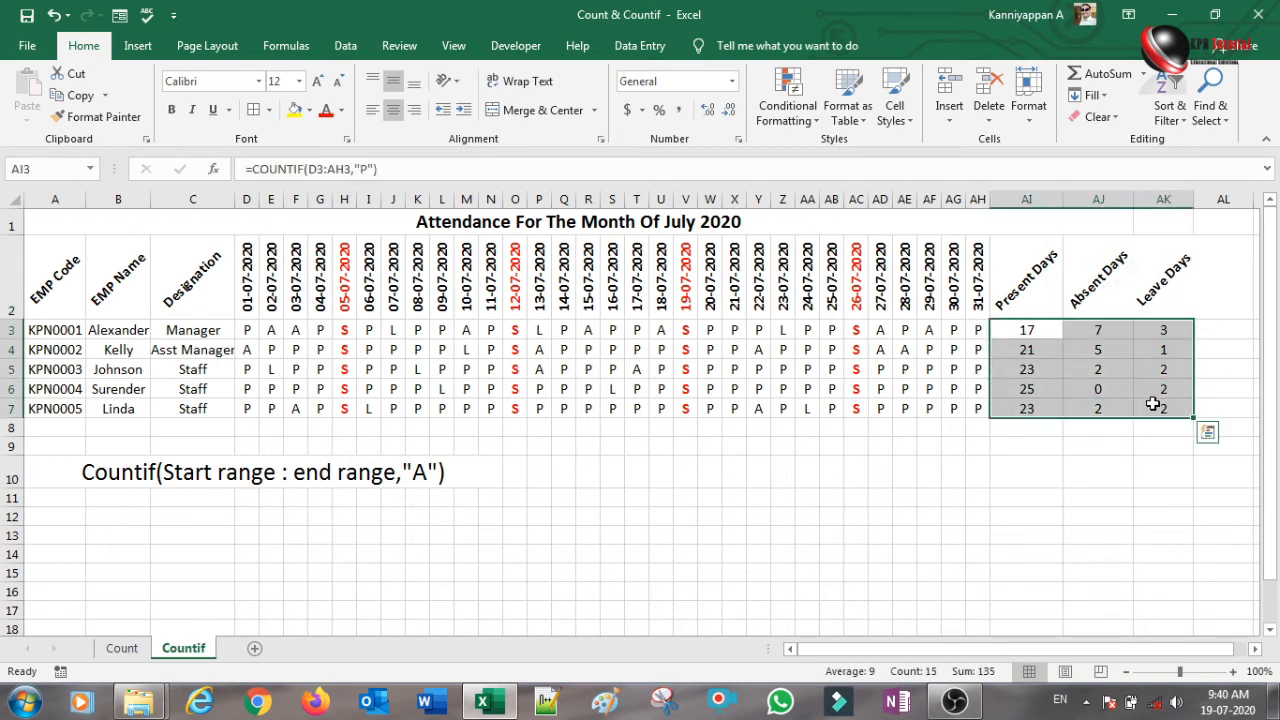
key(Delete)
click(1032, 333)
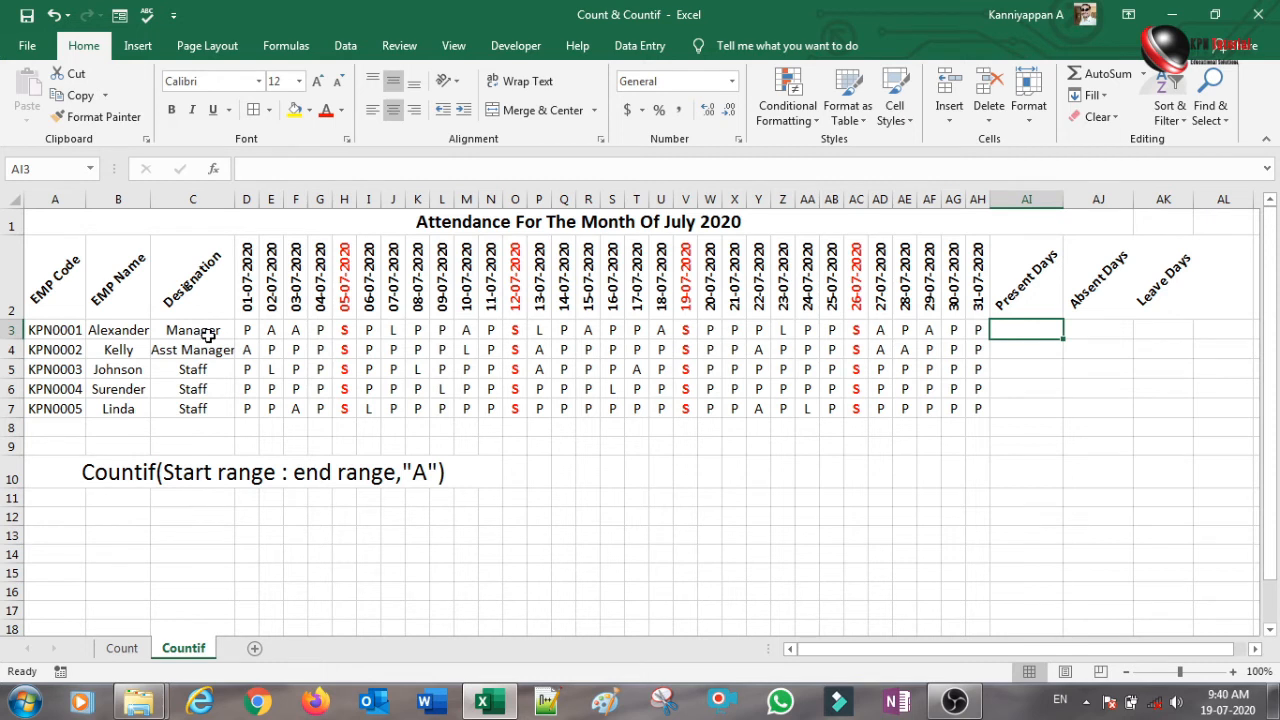
drag(250, 332, 980, 330)
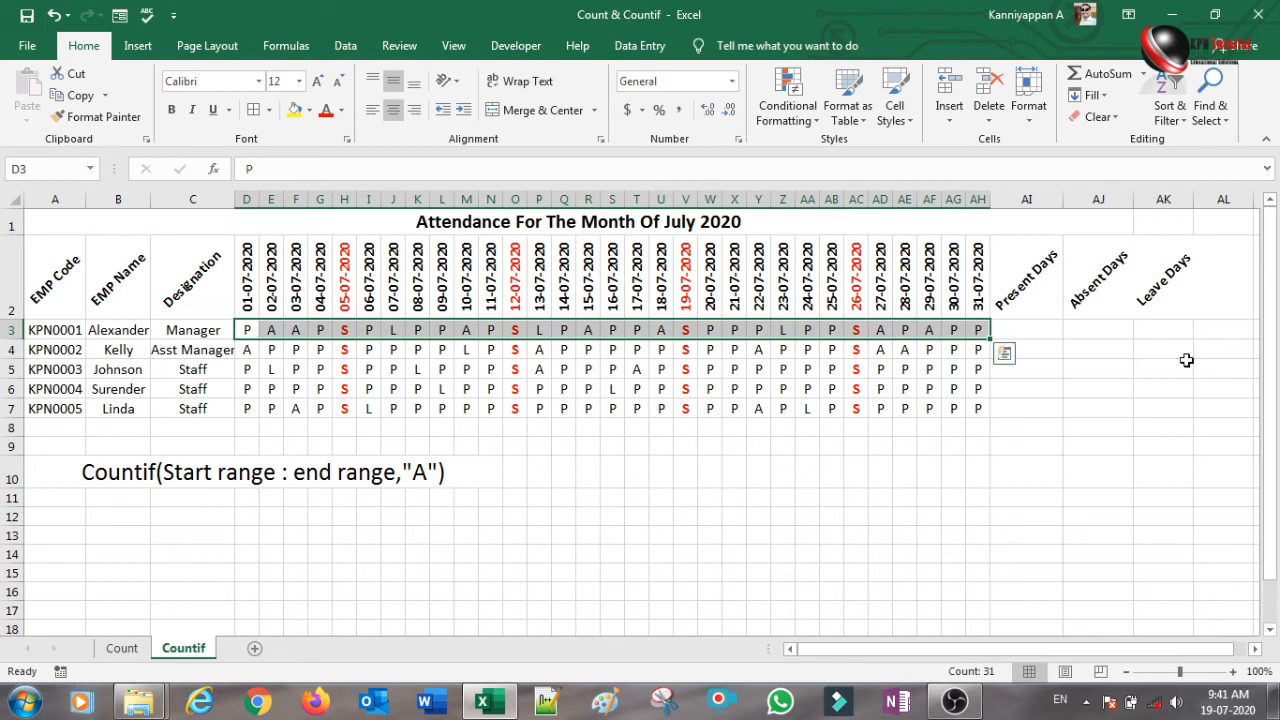
click(1145, 80)
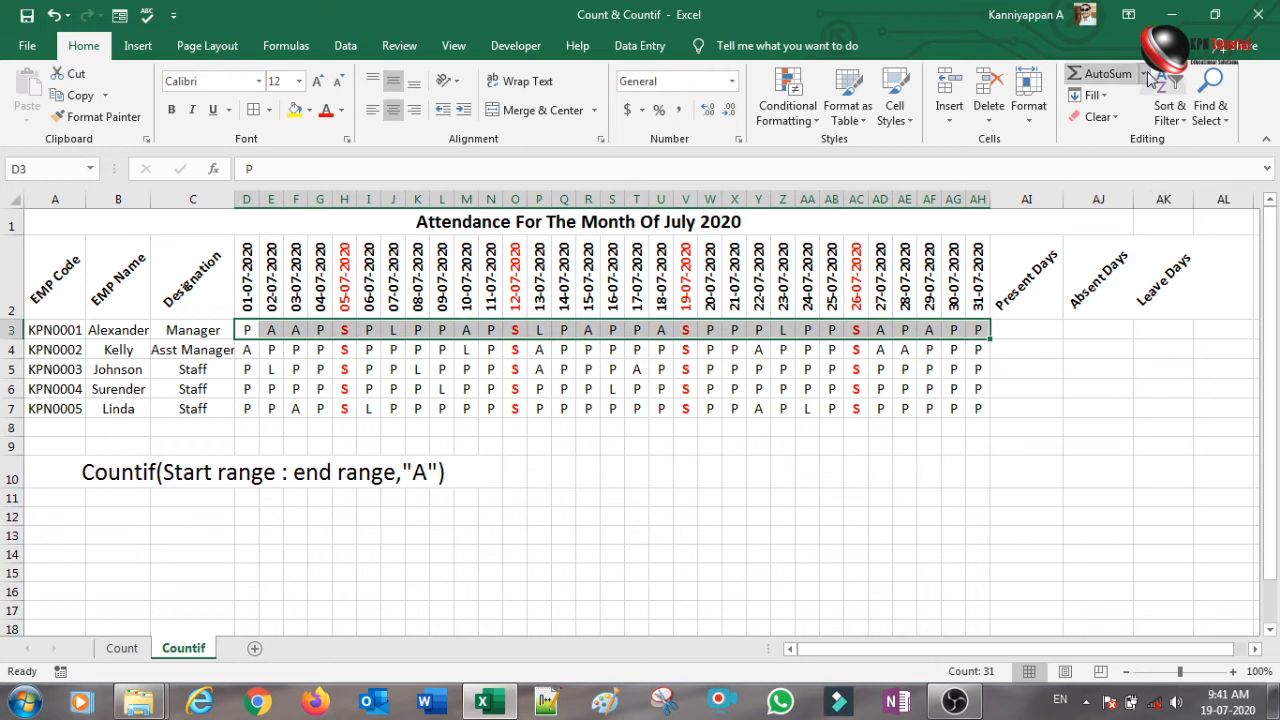
click(1125, 145)
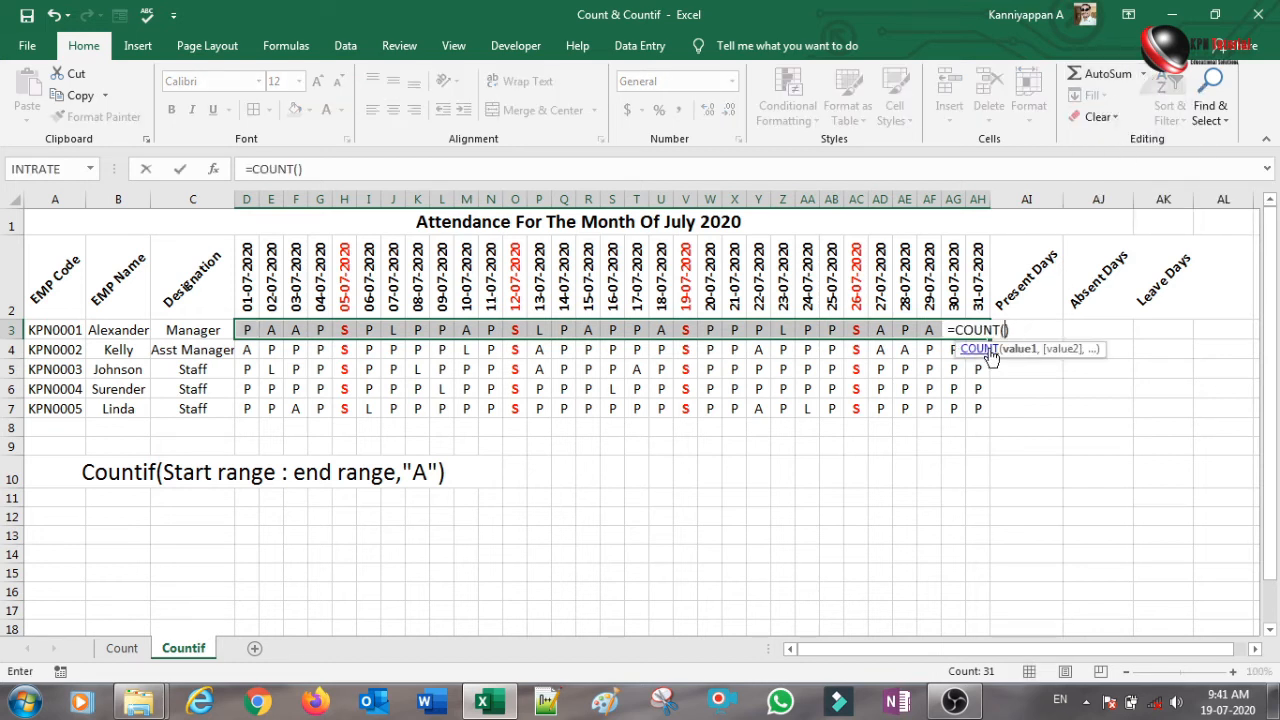
key(Escape)
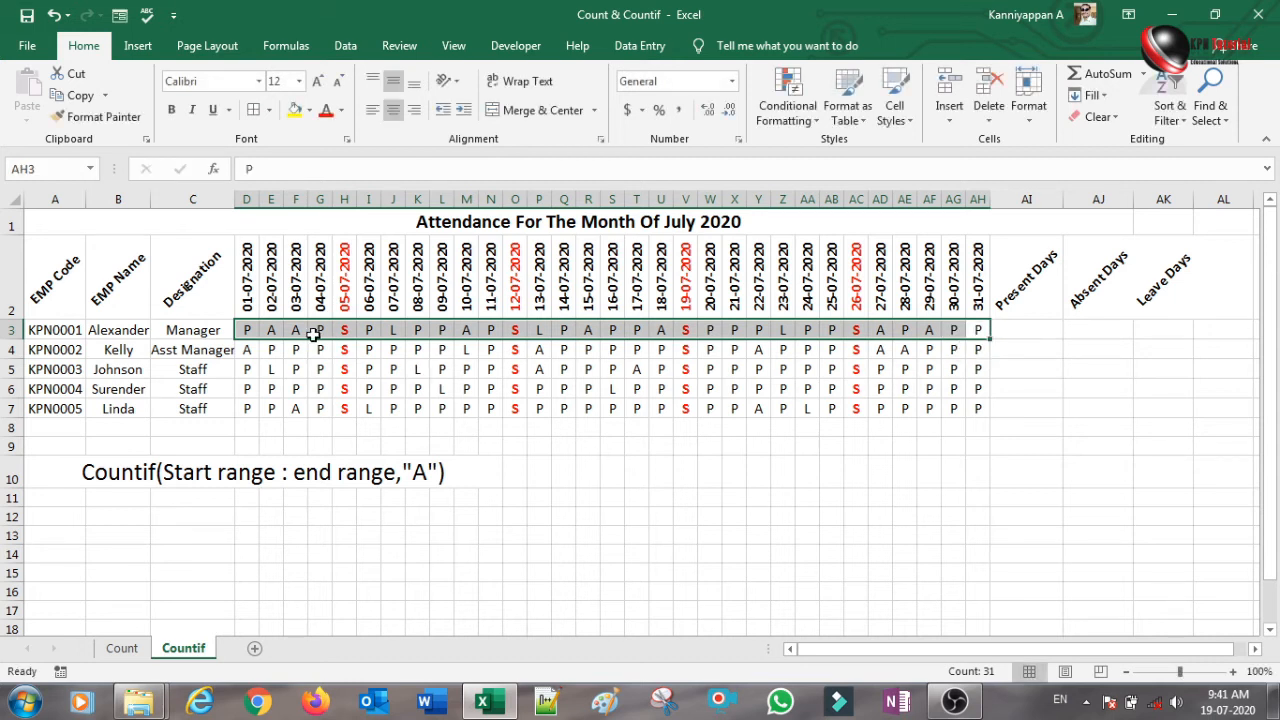
Enter =COUNTIF(D3:AH3,"P") in AI3 to count present days and fill the formula down to AI7.
click(1028, 330)
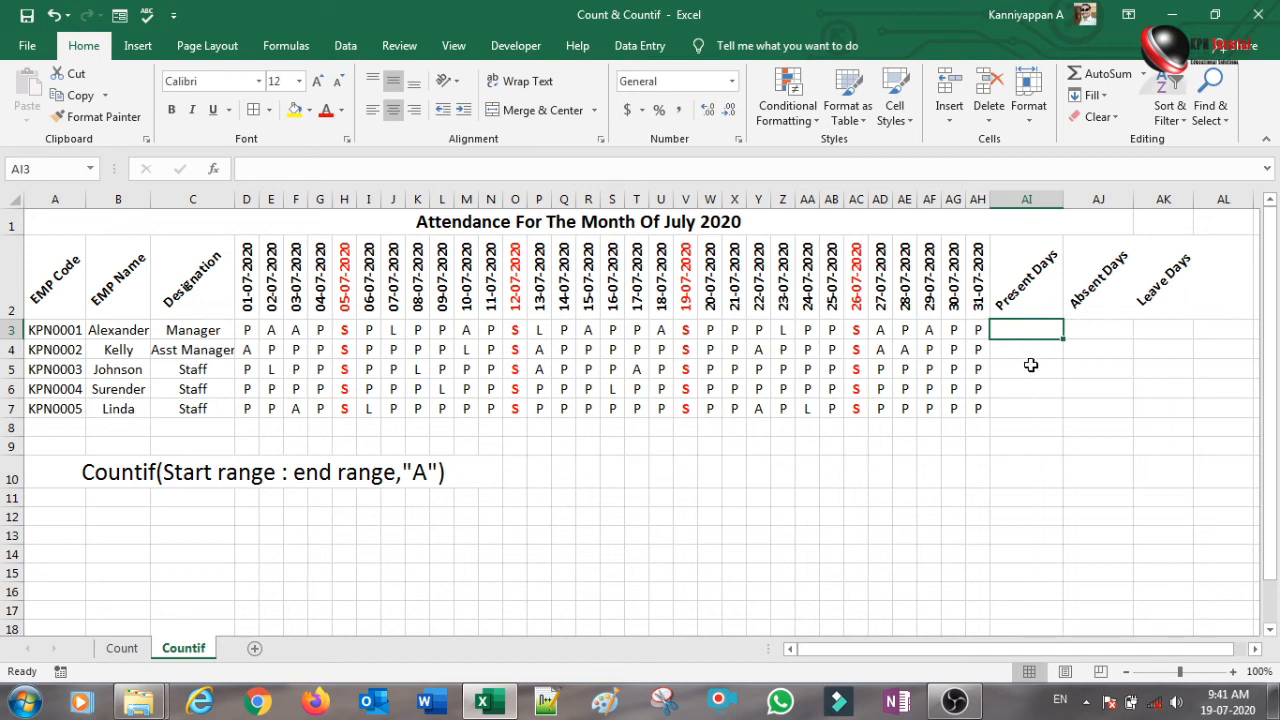
text(=)
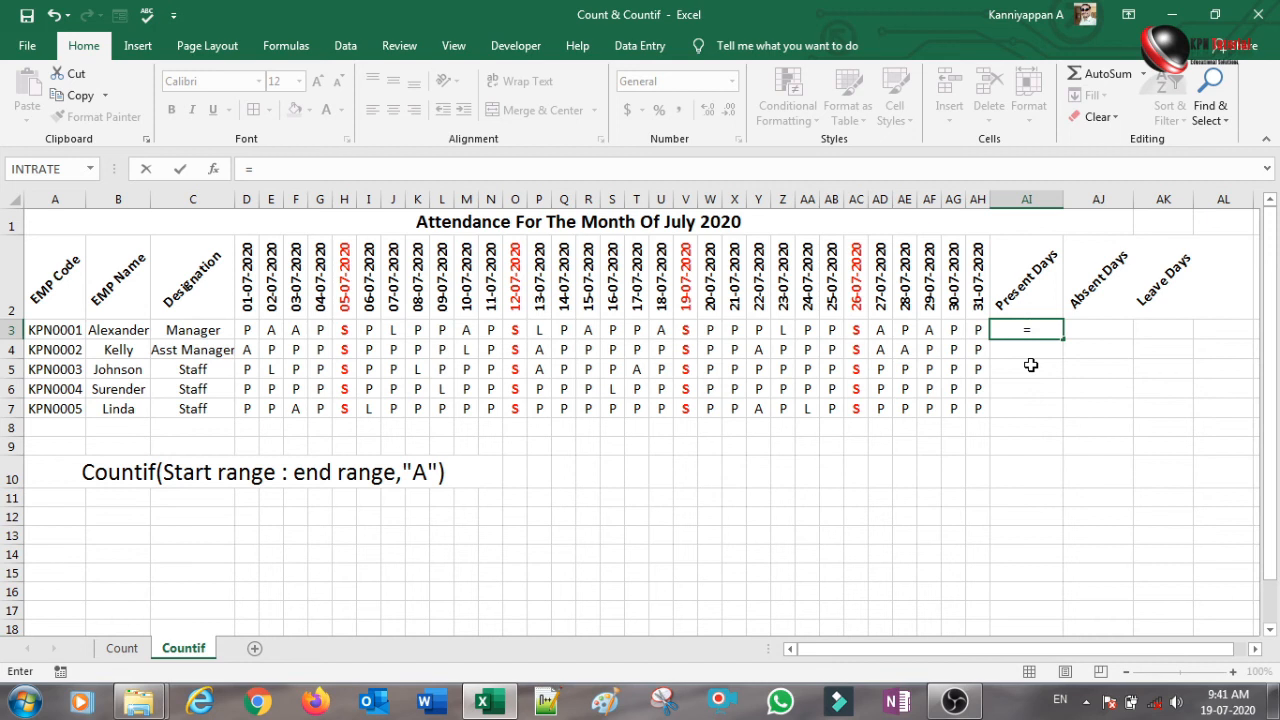
text(counti)
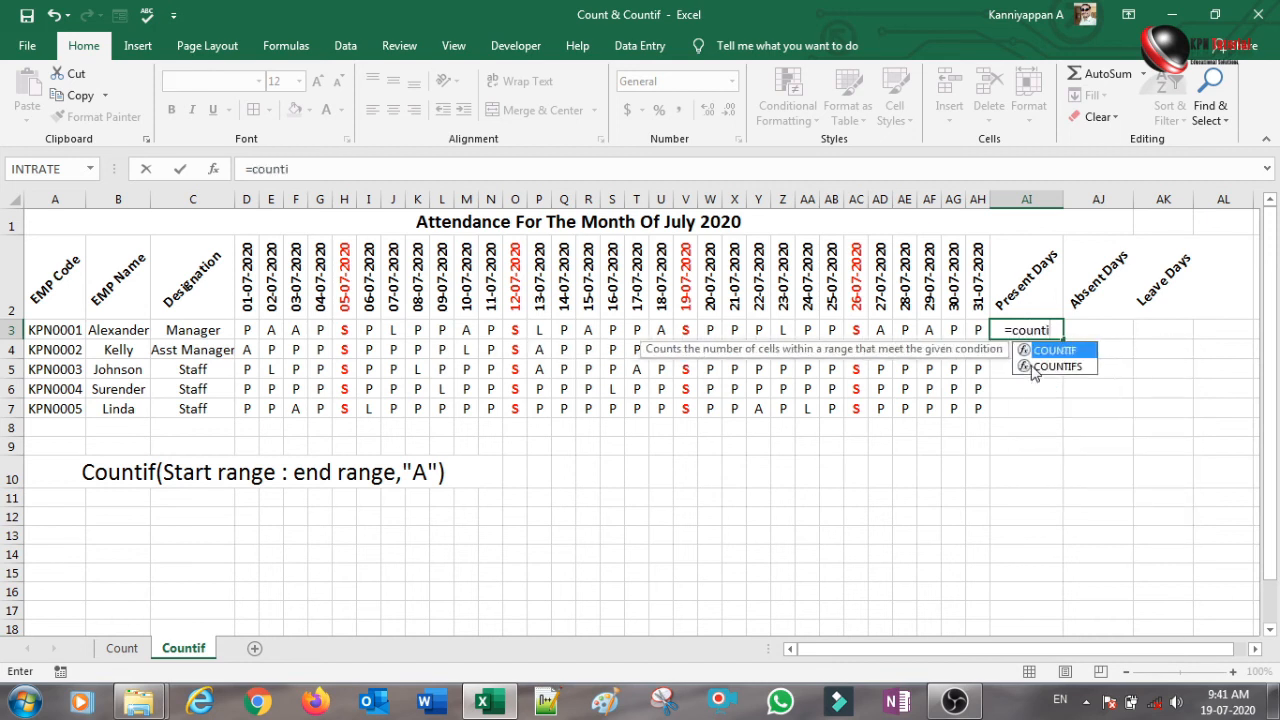
key(Tab)
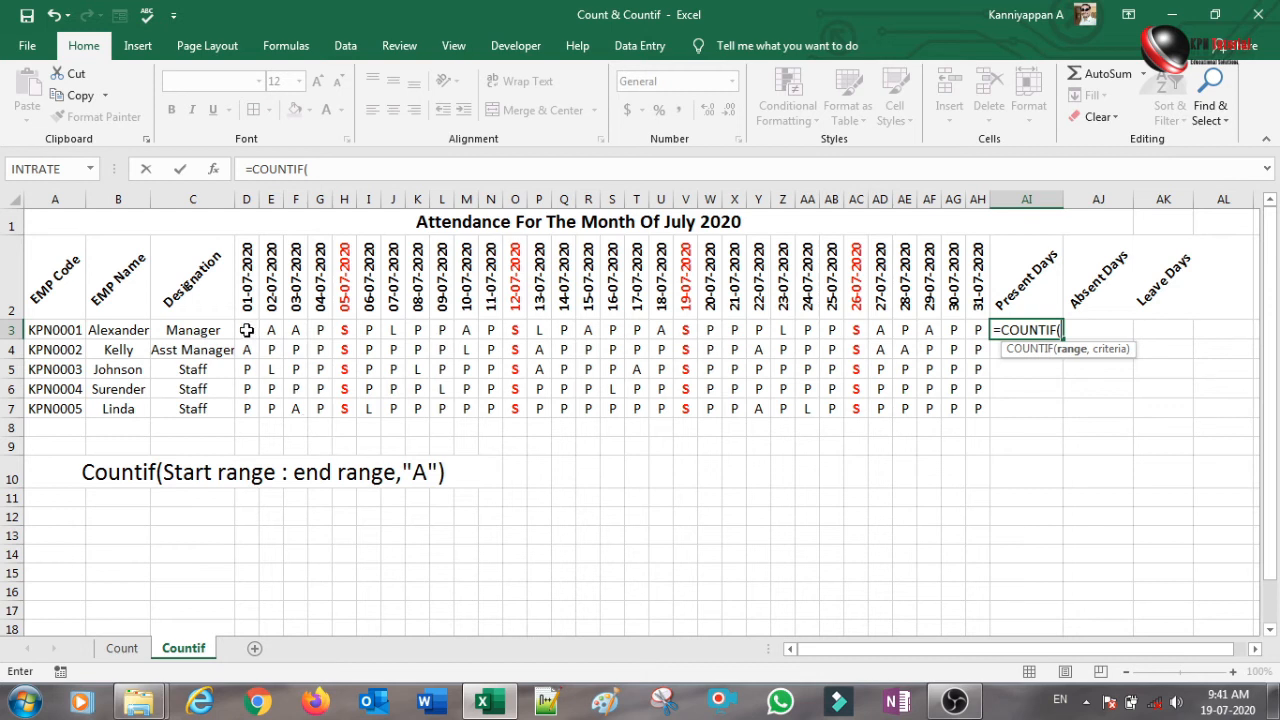
drag(246, 330, 973, 333)
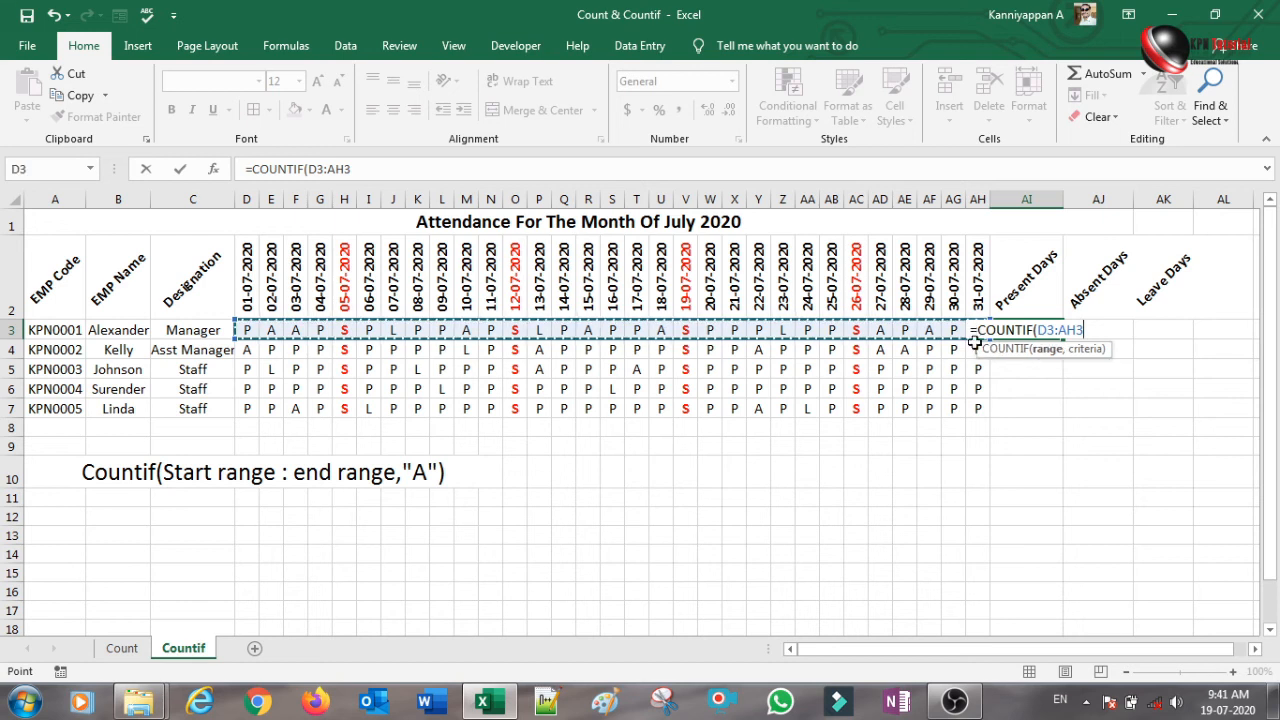
text(,)
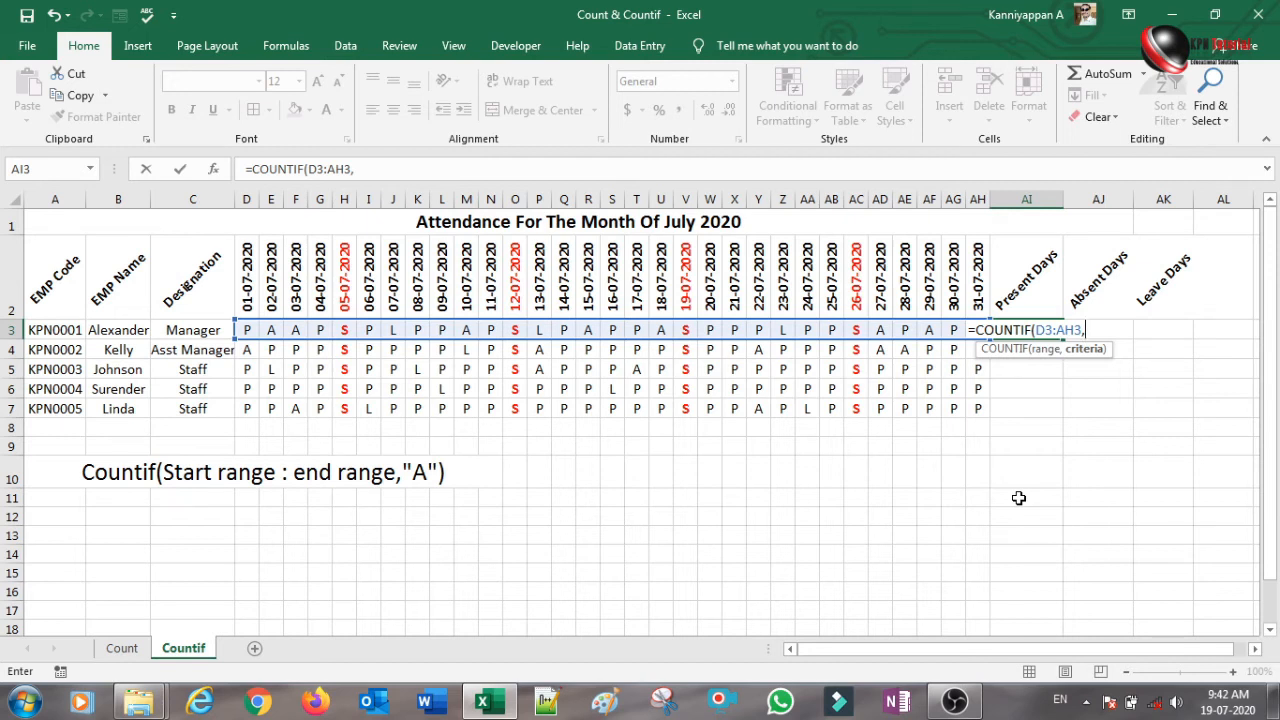
text(")
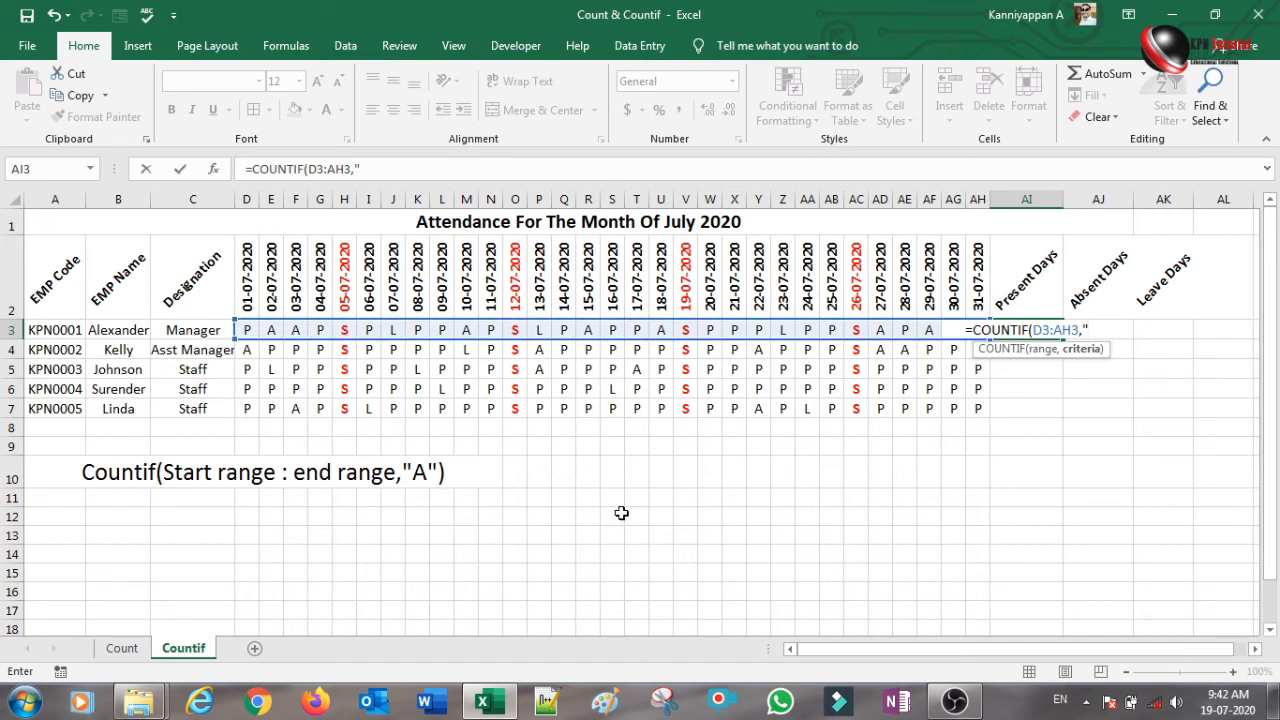
text(P)
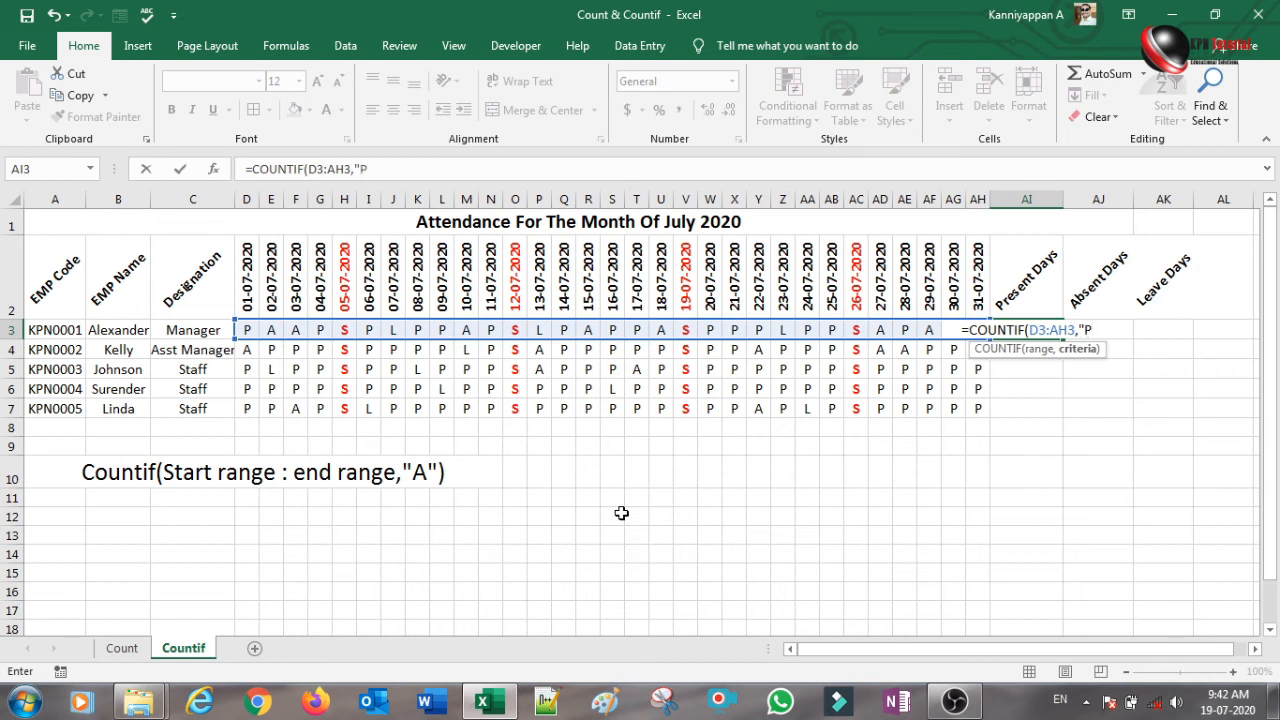
text(")
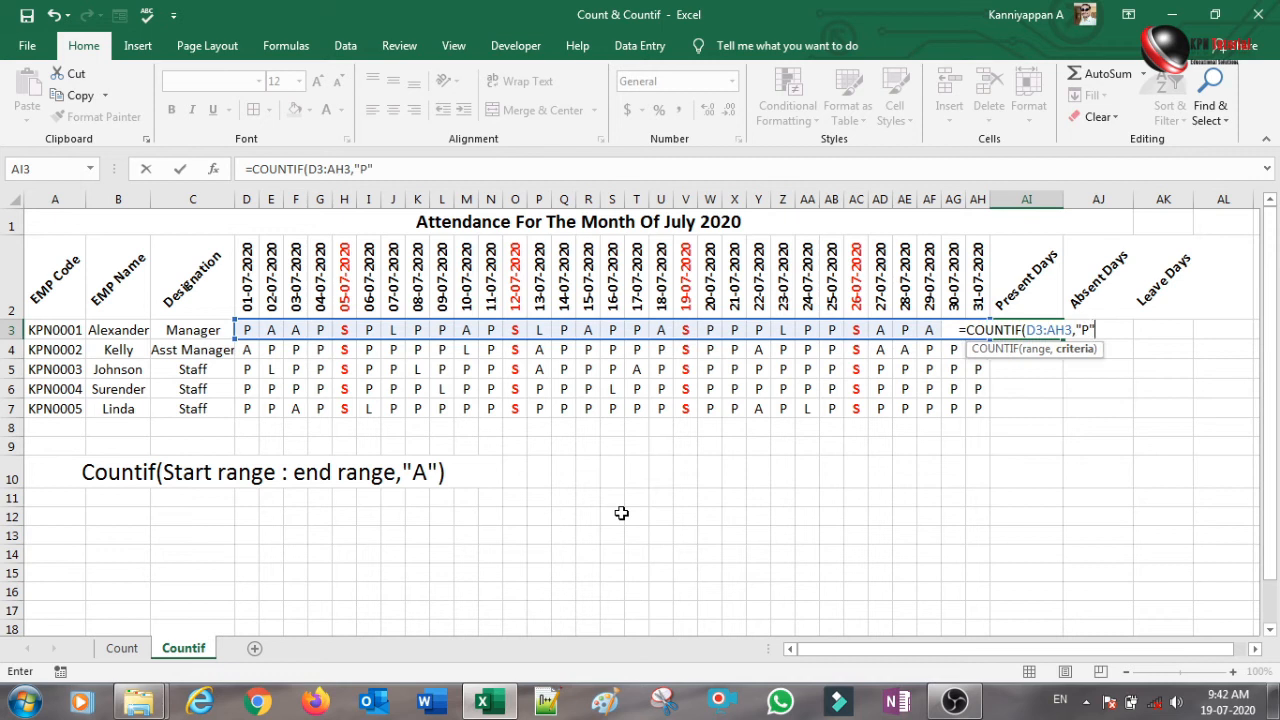
text())
key(Return)
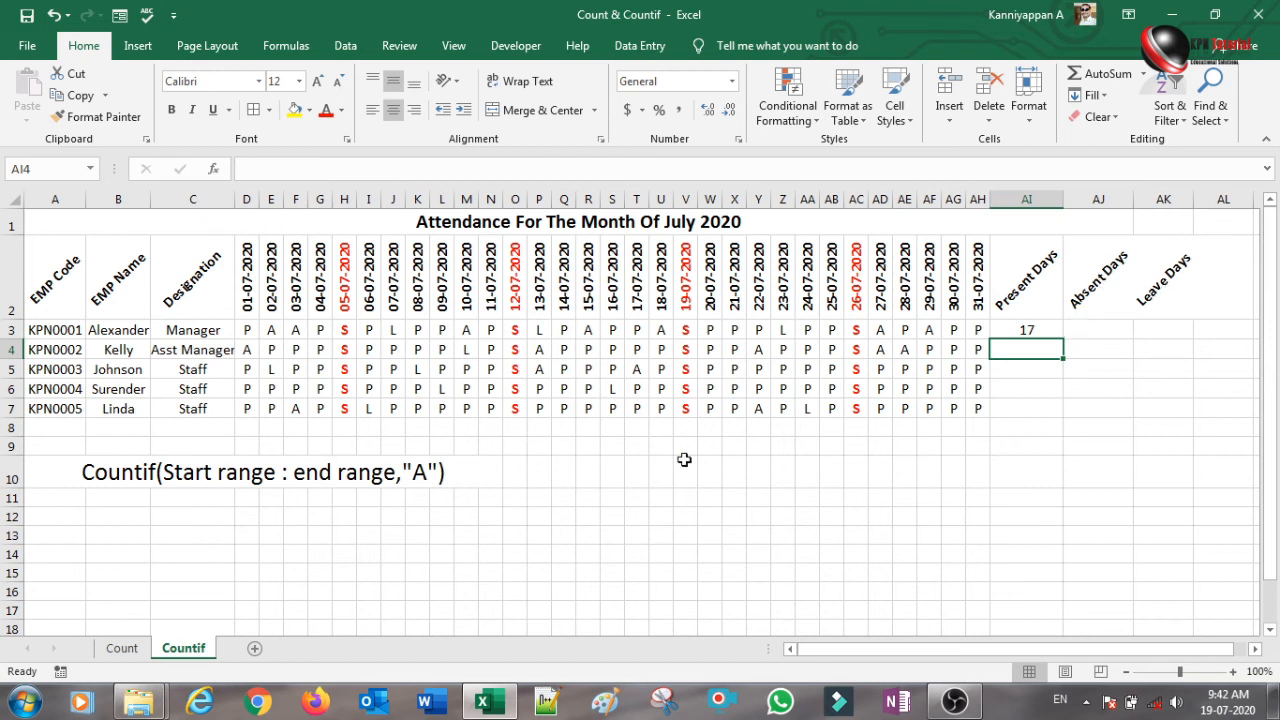
click(1034, 329)
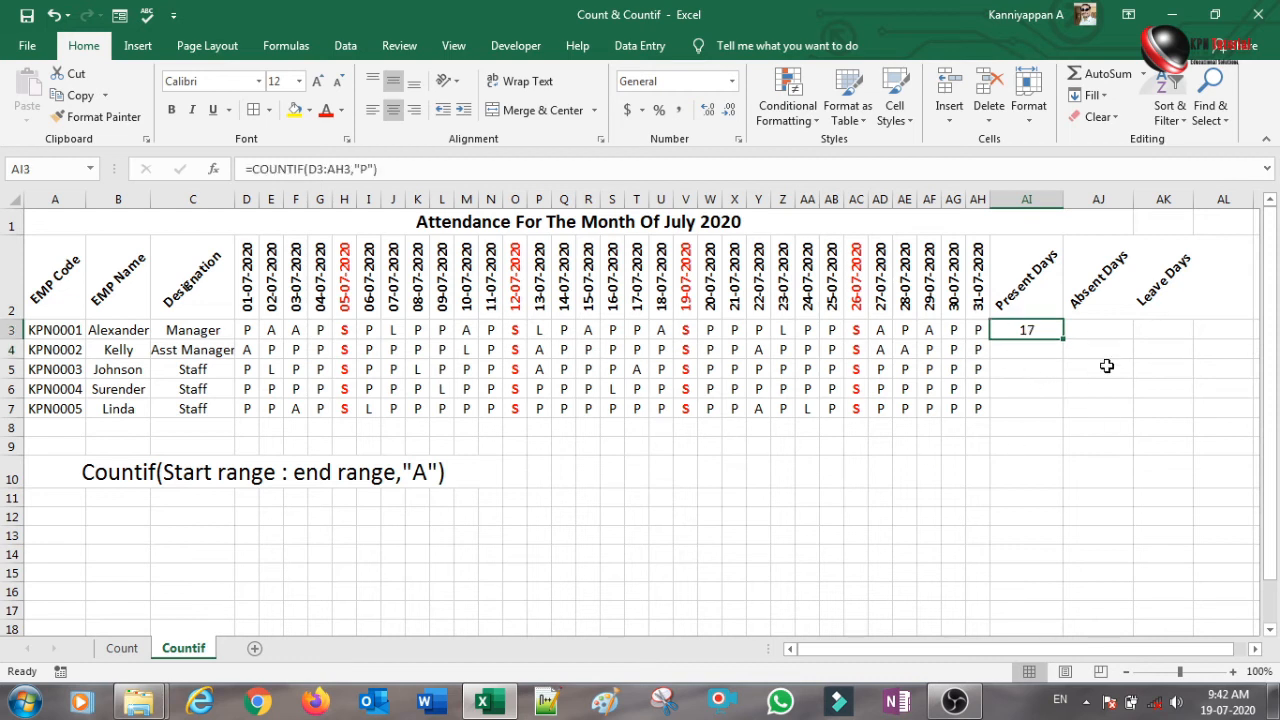
drag(1064, 339, 1067, 418)
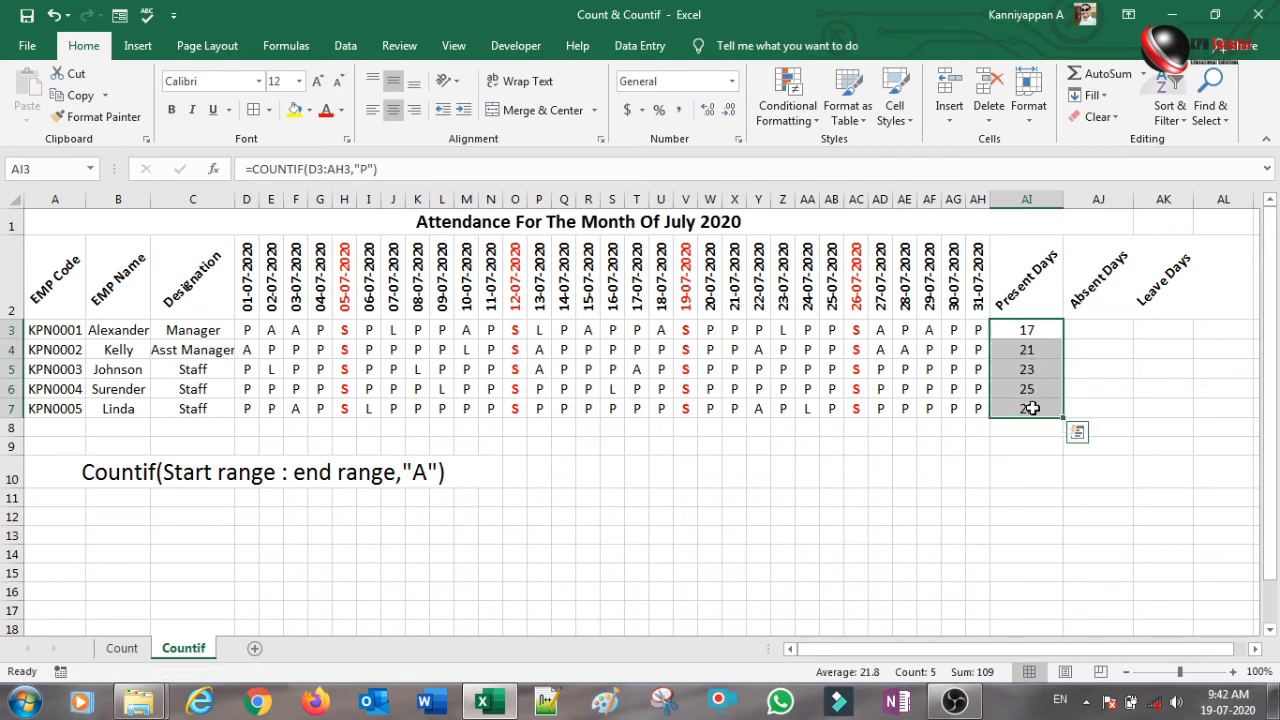
Enter the formula =COUNTIF(D3:AH3,"A") in cell AJ3 to count the first employee's absent days.
click(1077, 332)
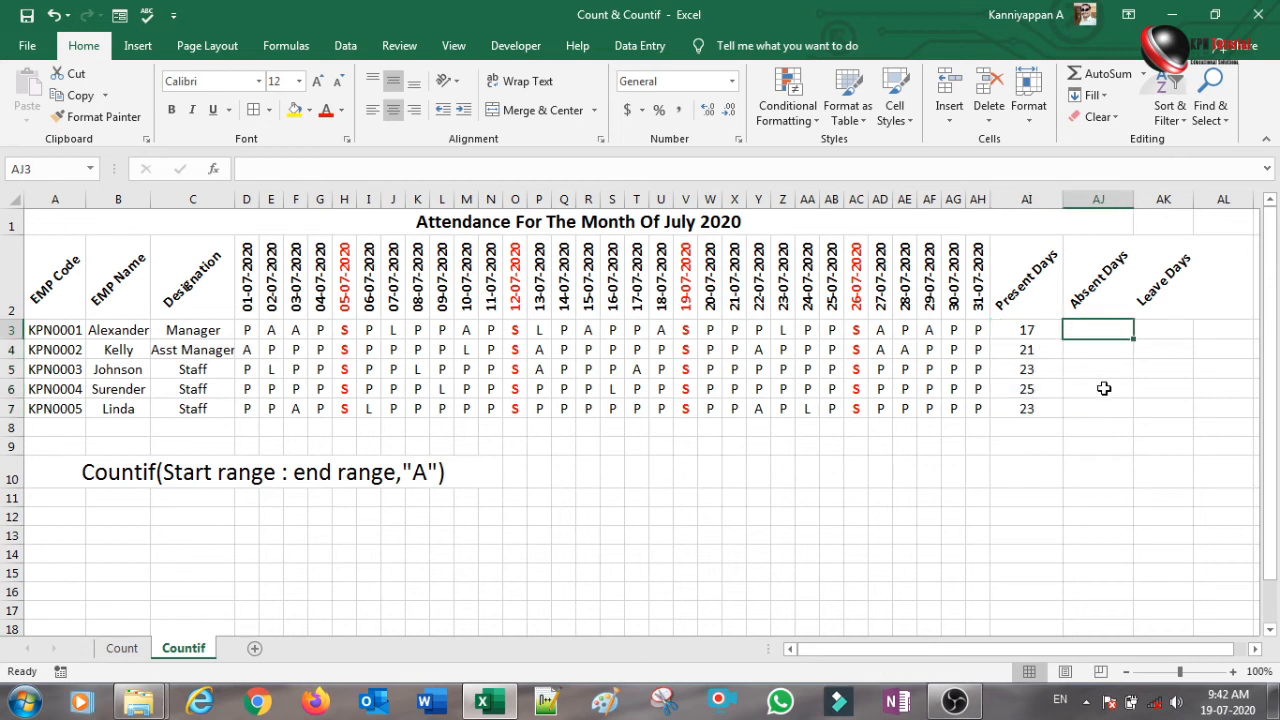
text(=countif)
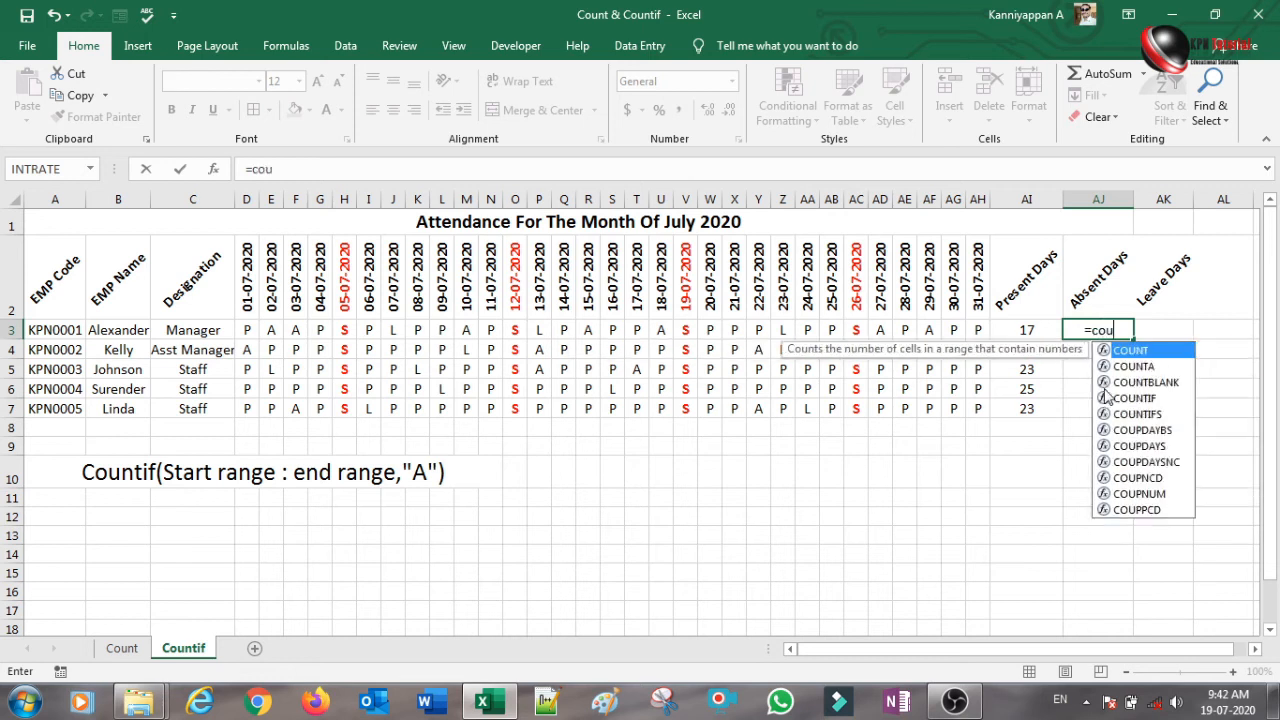
key(Tab)
drag(247, 329, 972, 332)
text(,)
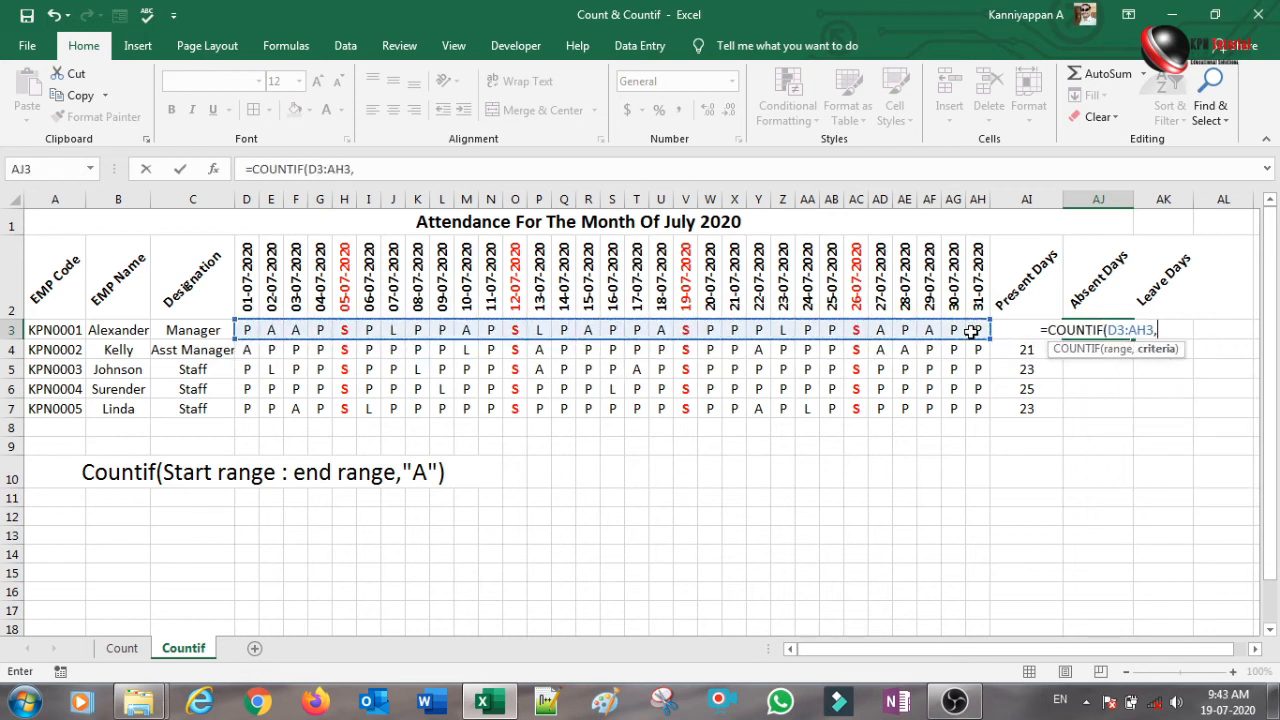
text(")
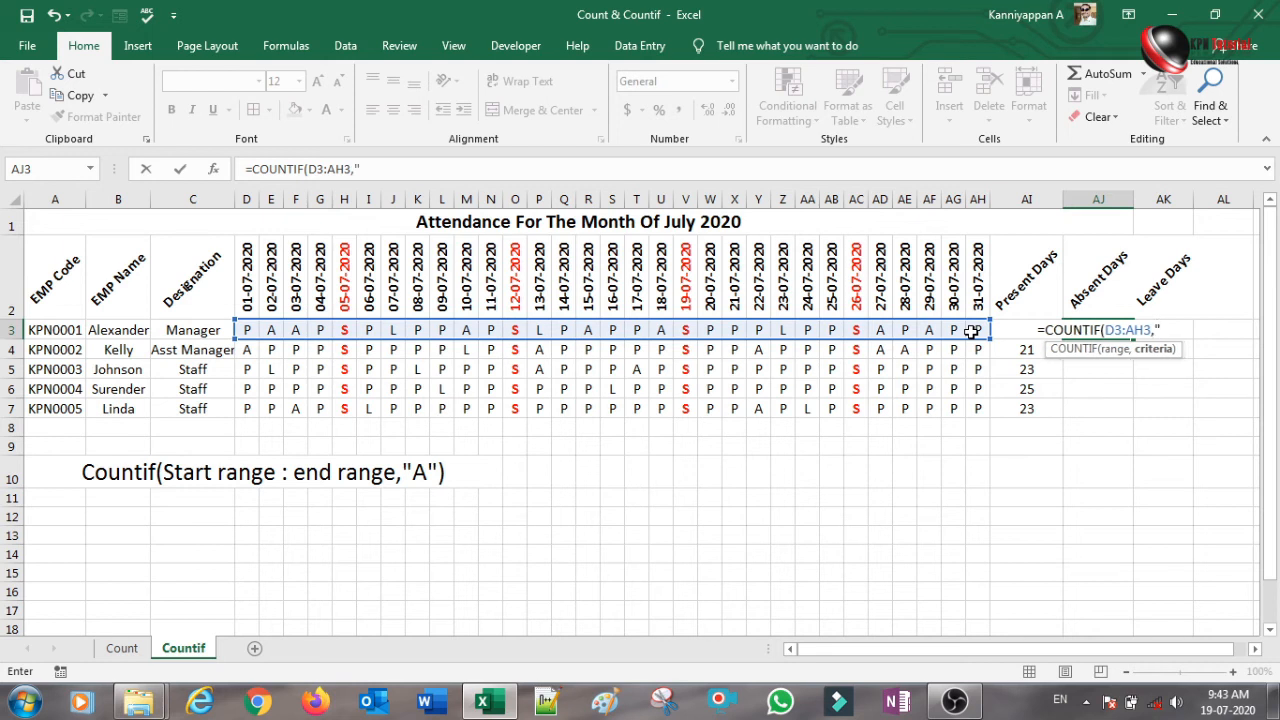
text(A)
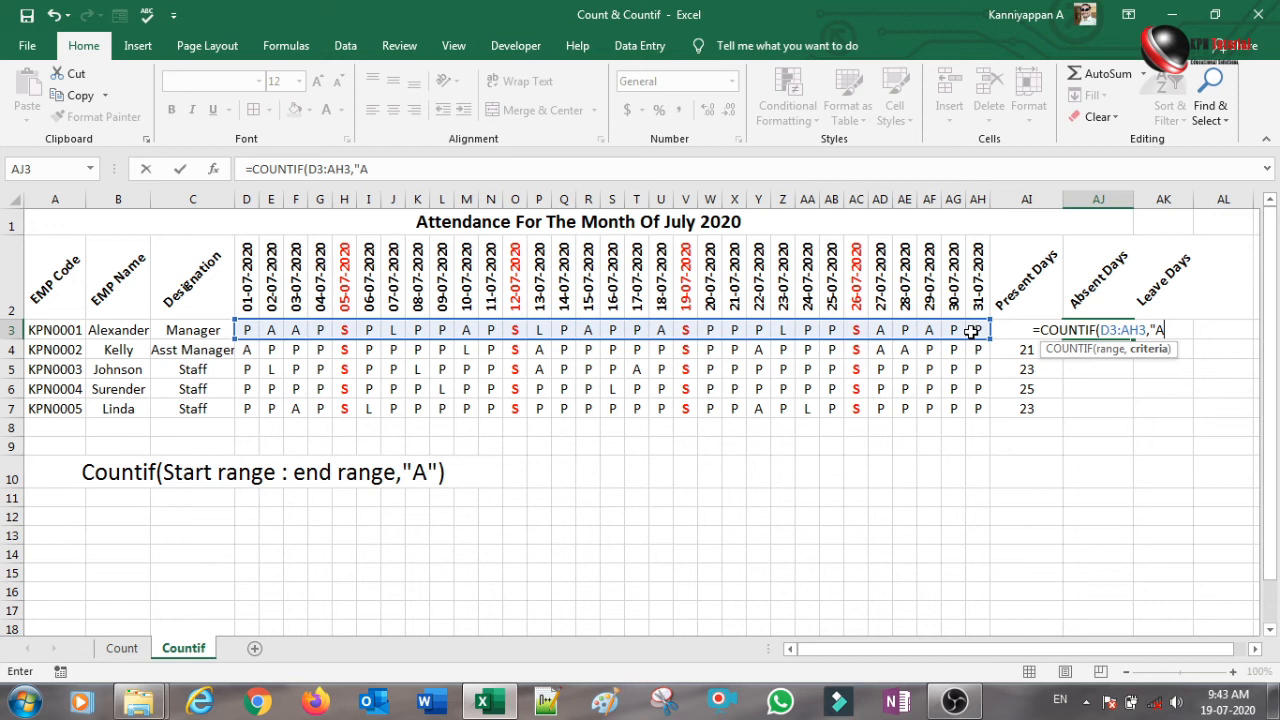
text(")
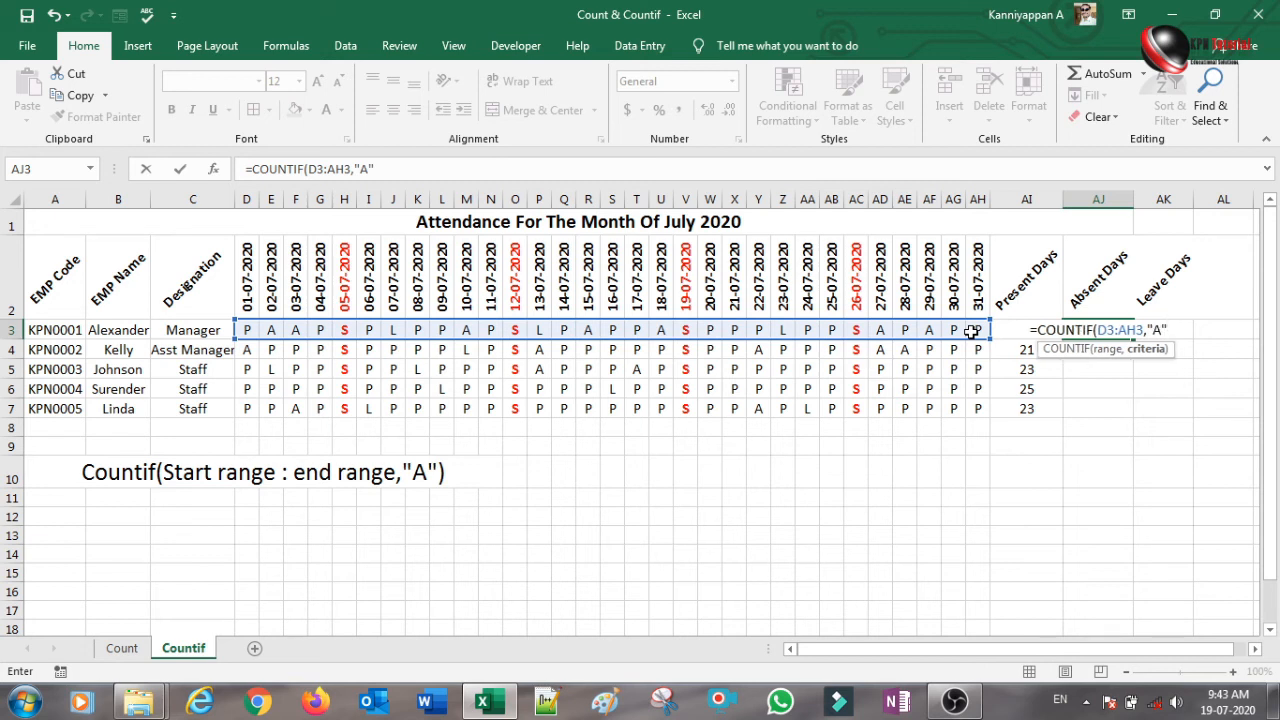
text())
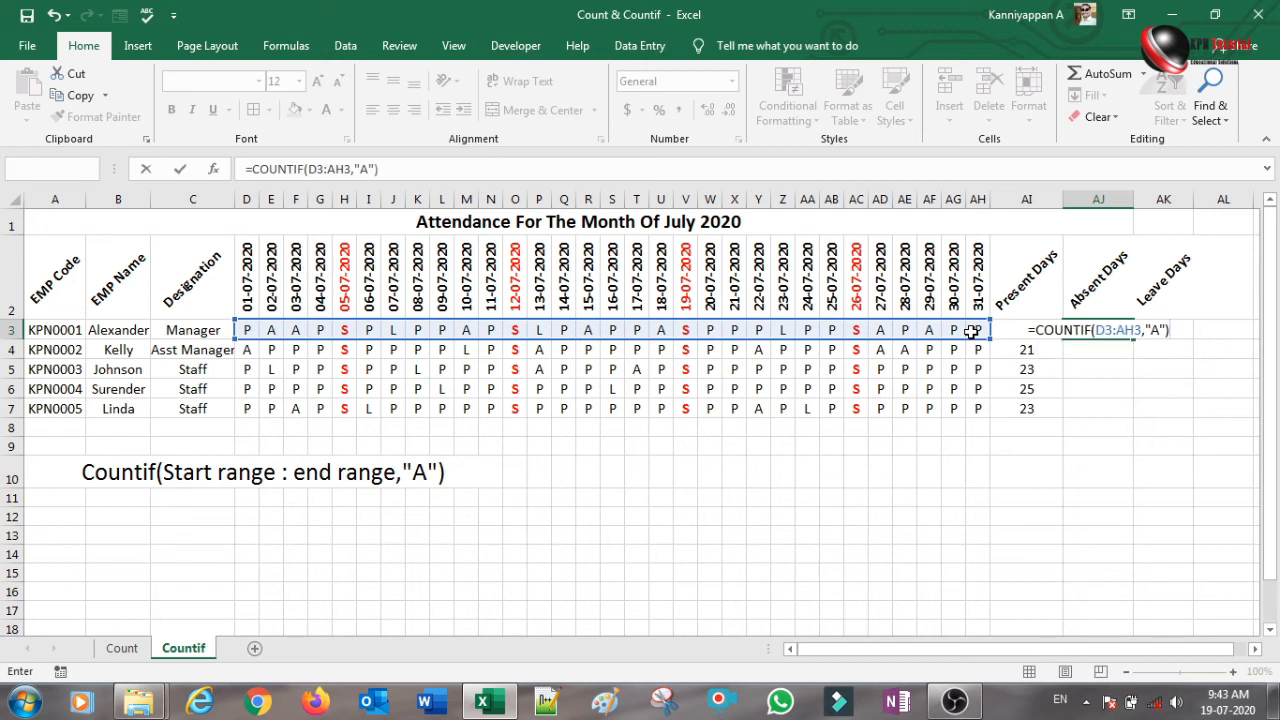
key(Return)
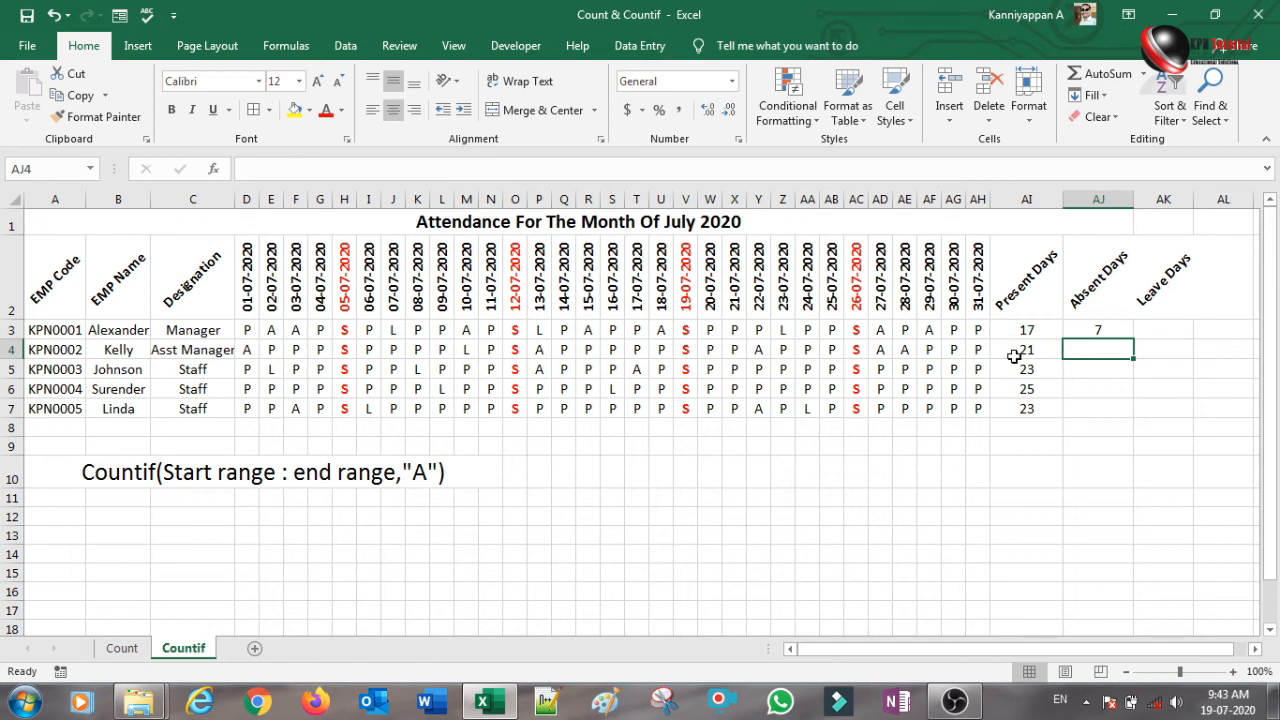
Fill the Absent Days formula from AJ3 down to AJ7 and check the copied formula in AJ6.
click(1106, 331)
drag(1136, 341, 1137, 427)
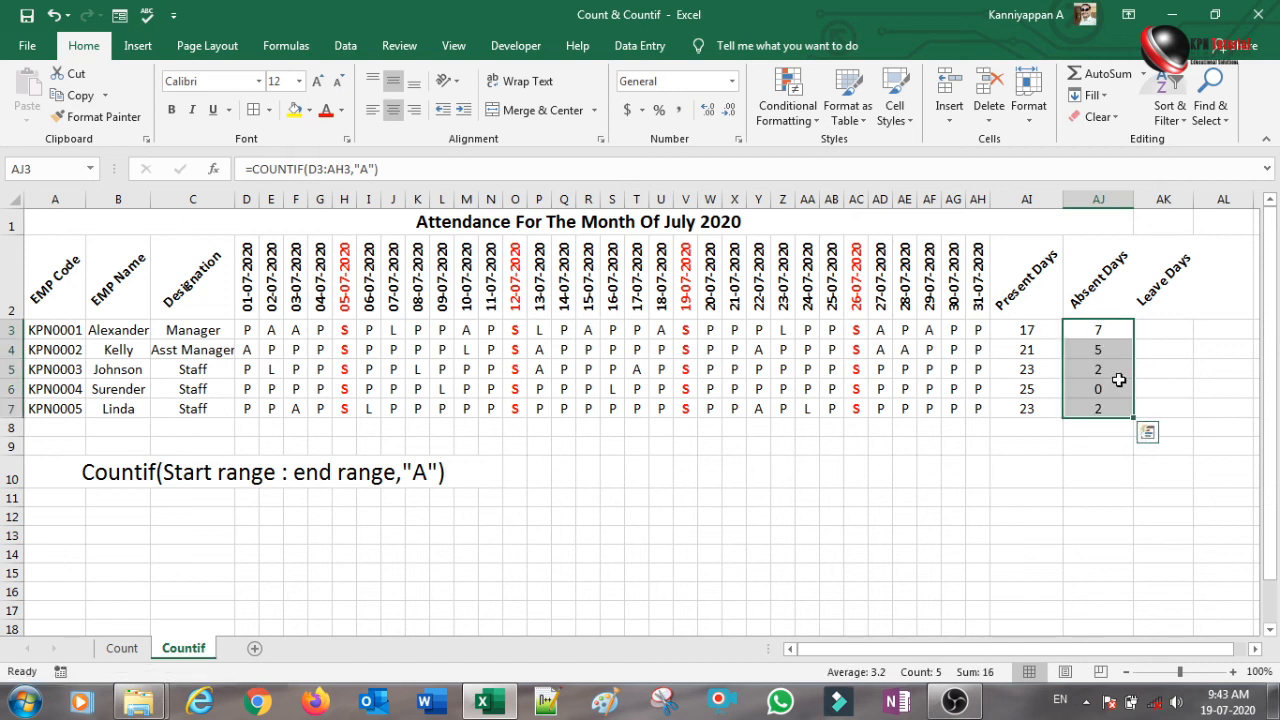
click(1103, 396)
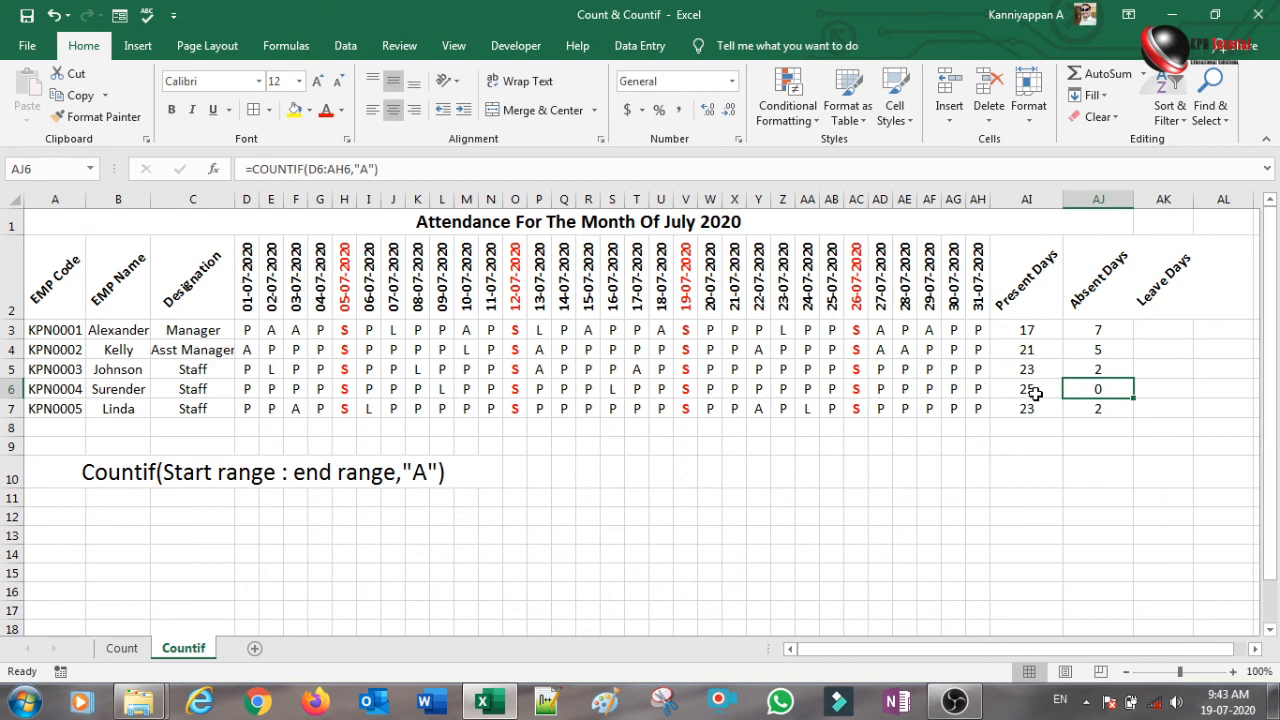
click(1163, 393)
Enter the formula =COUNTIF(D3:AH3,"L") in cell AK3 to count the first employee's leave days.
click(1157, 330)
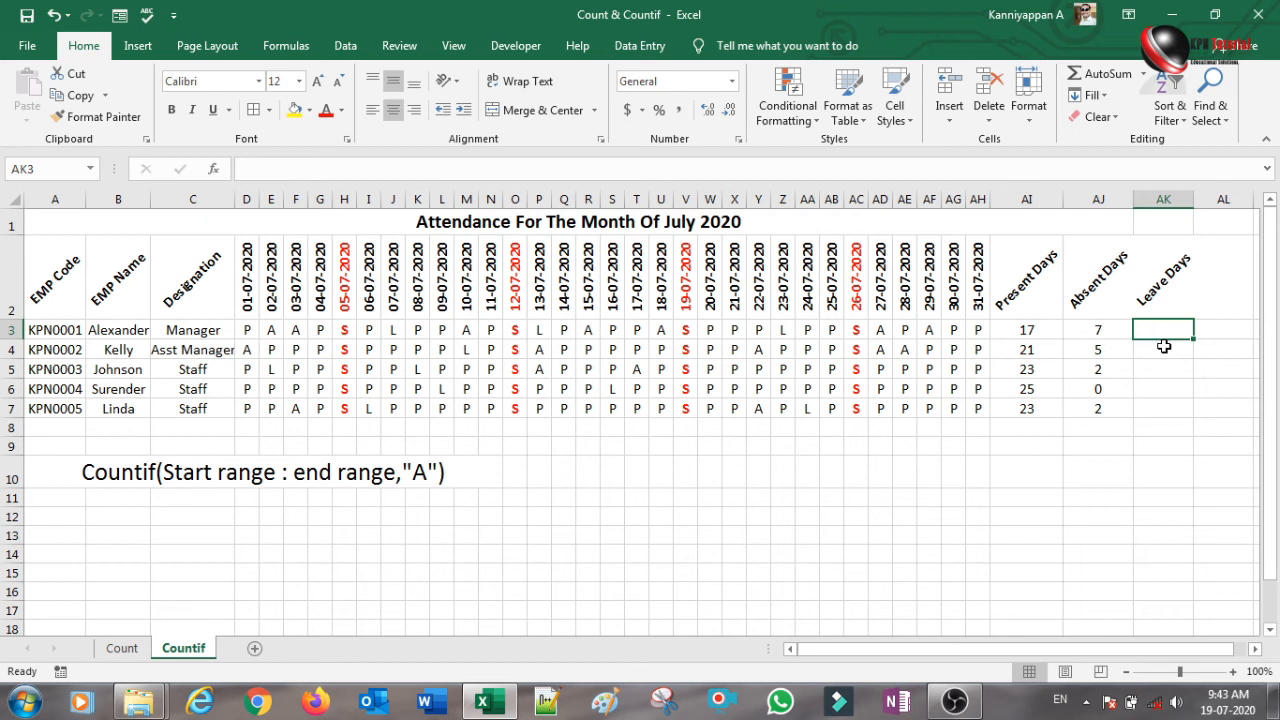
text(=)
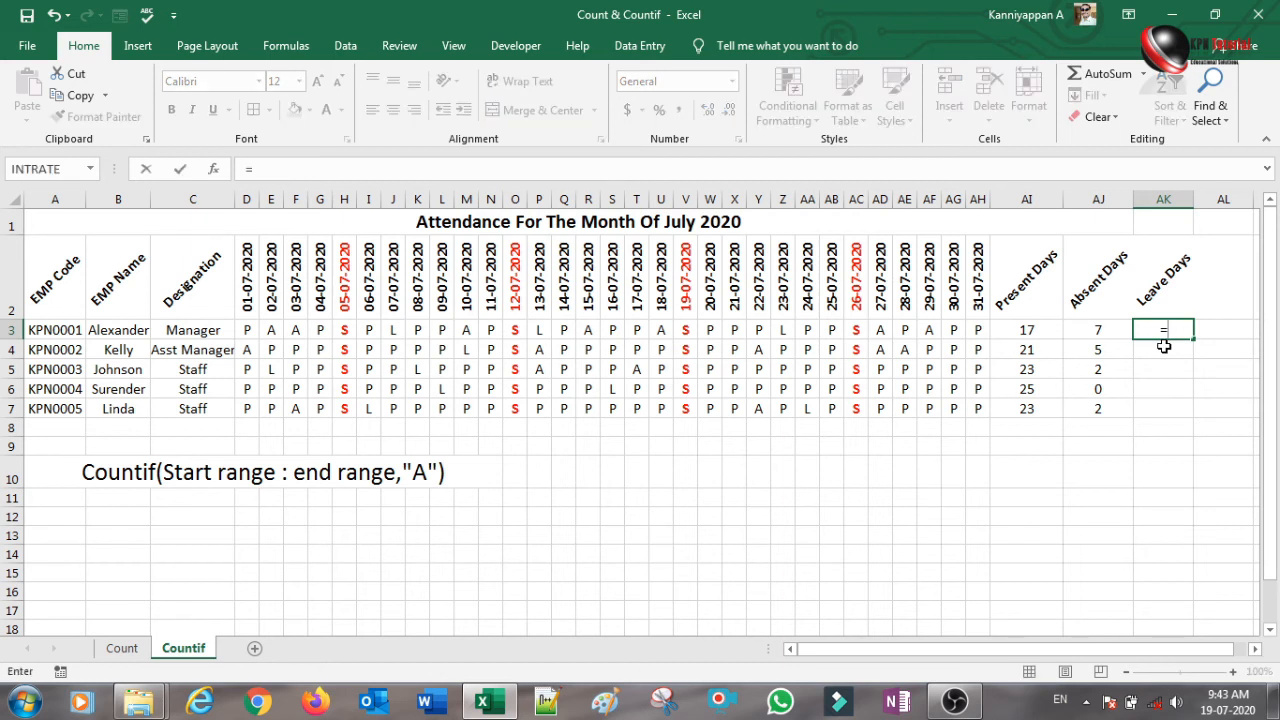
text(countif)
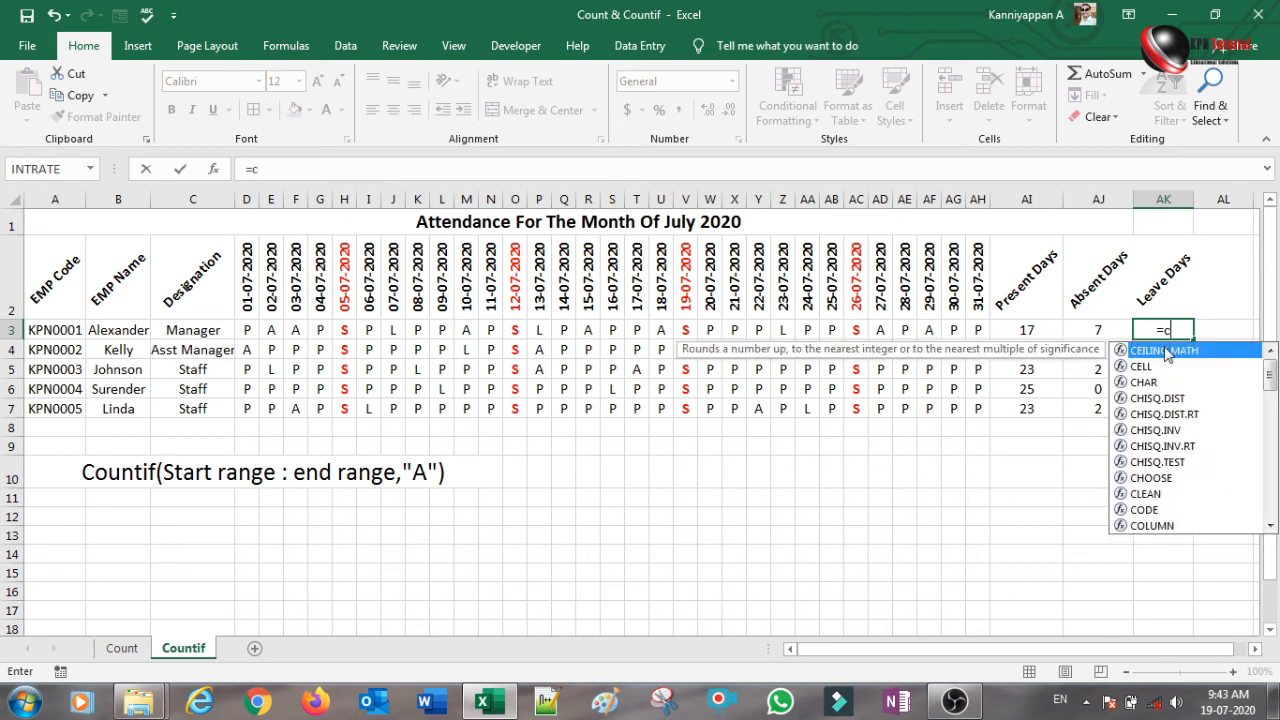
key(Tab)
click(247, 329)
drag(314, 329, 970, 327)
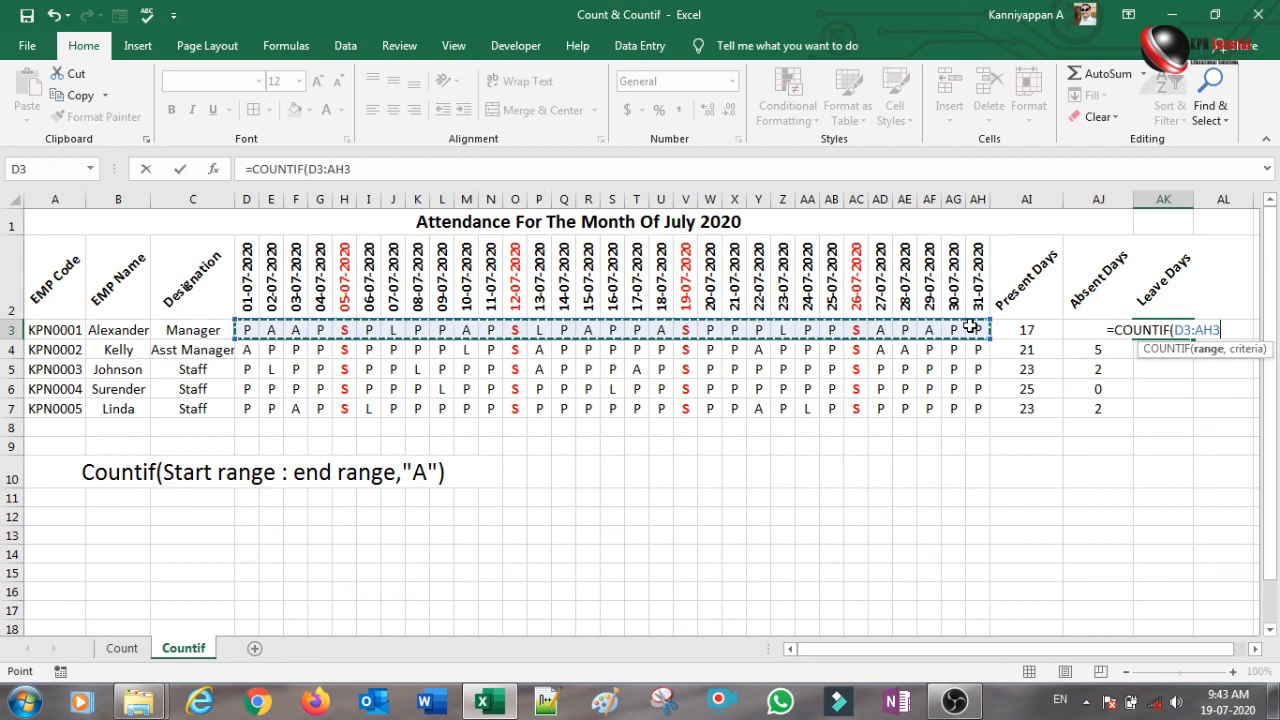
text(,")
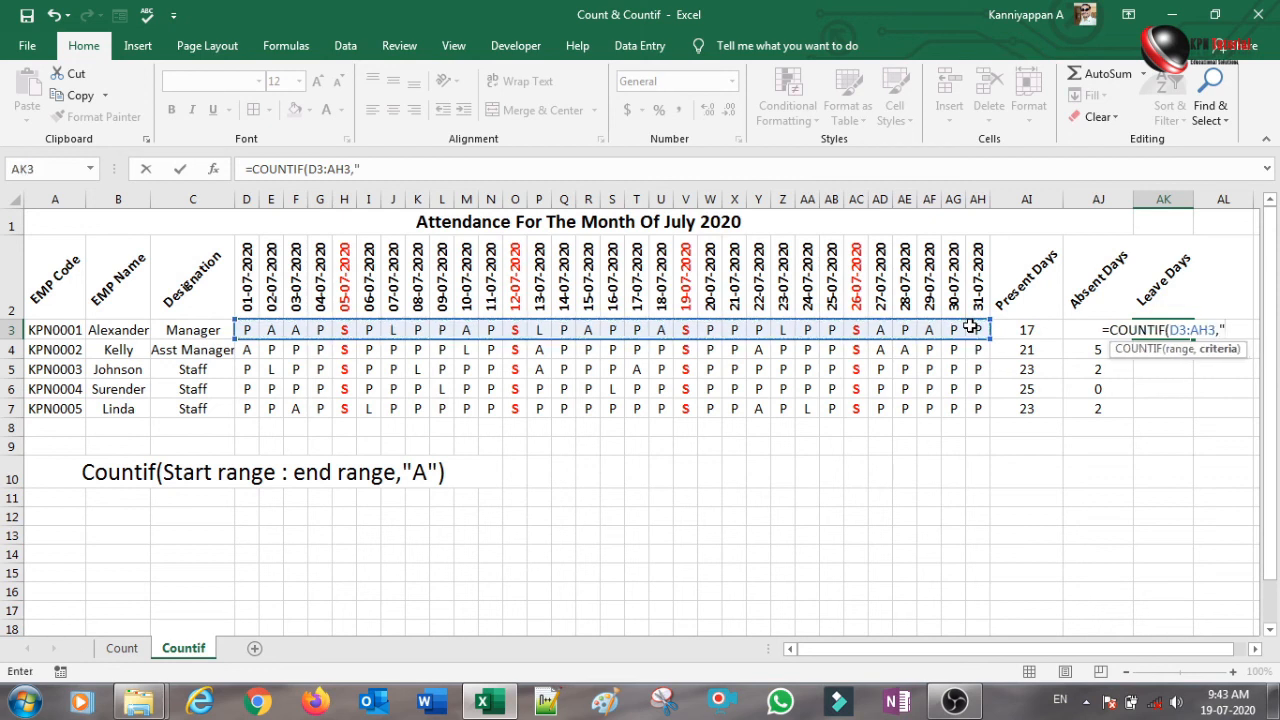
text(L)
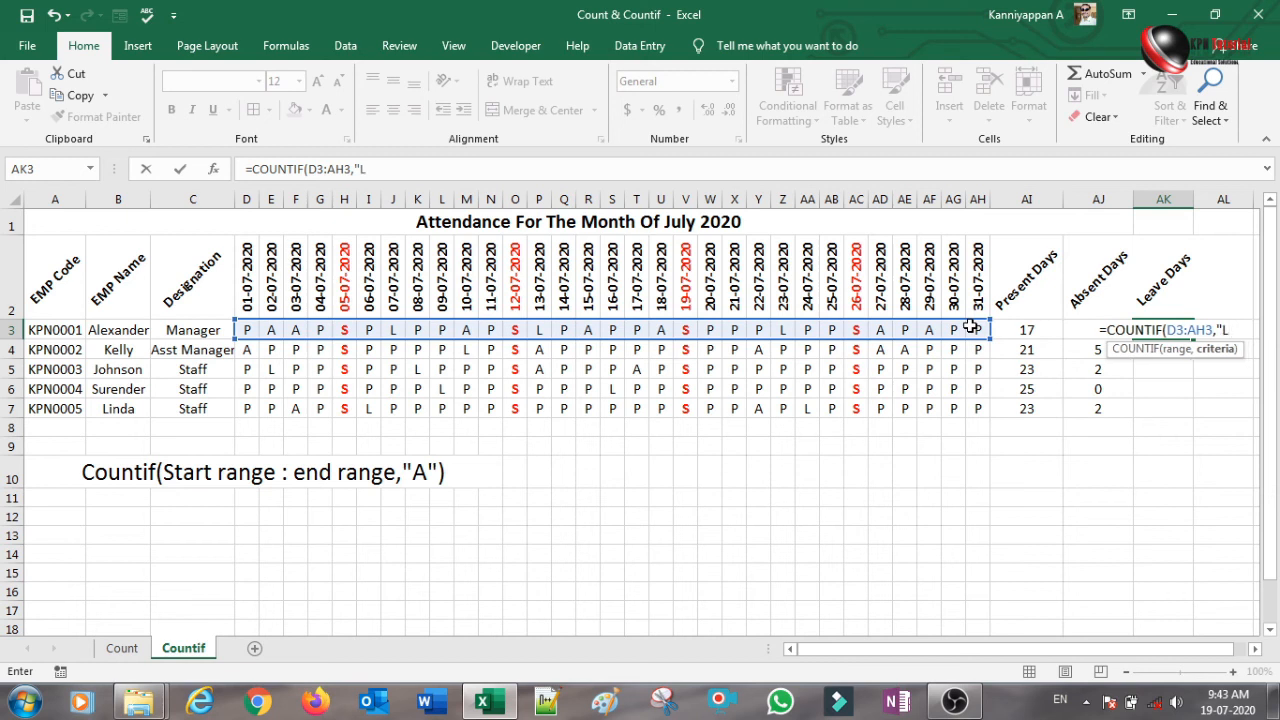
text(")
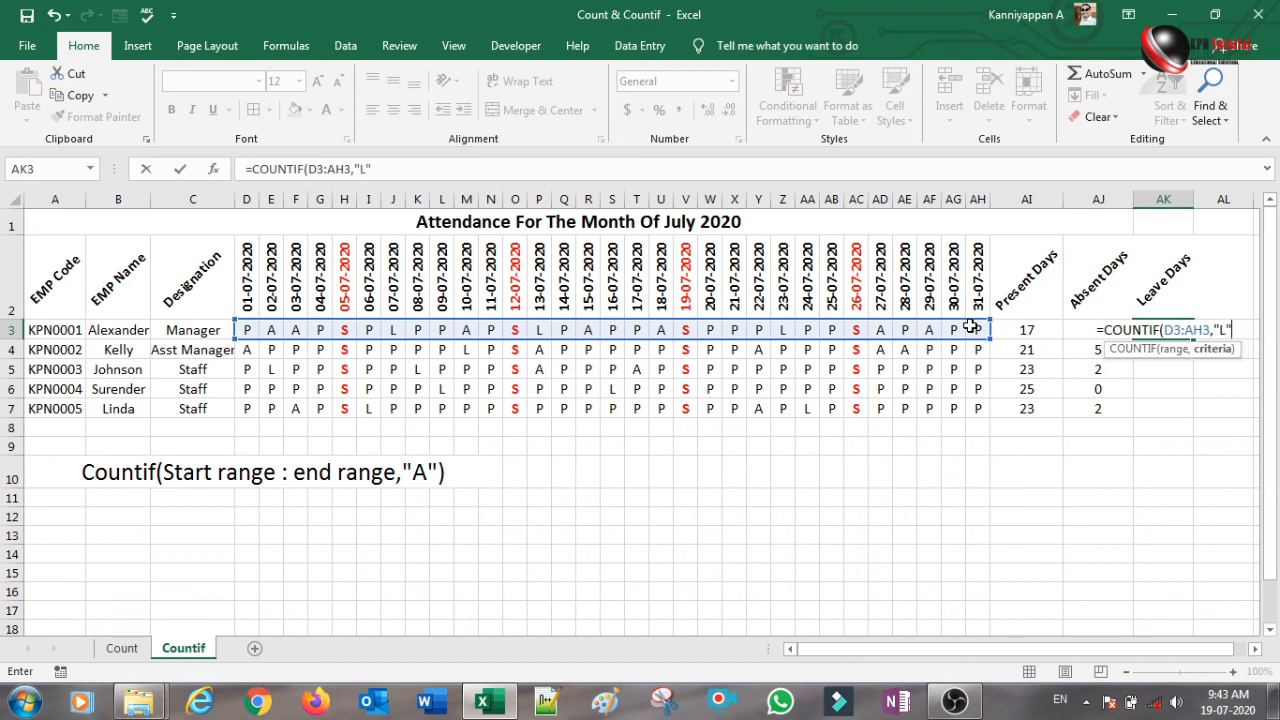
text())
key(Return)
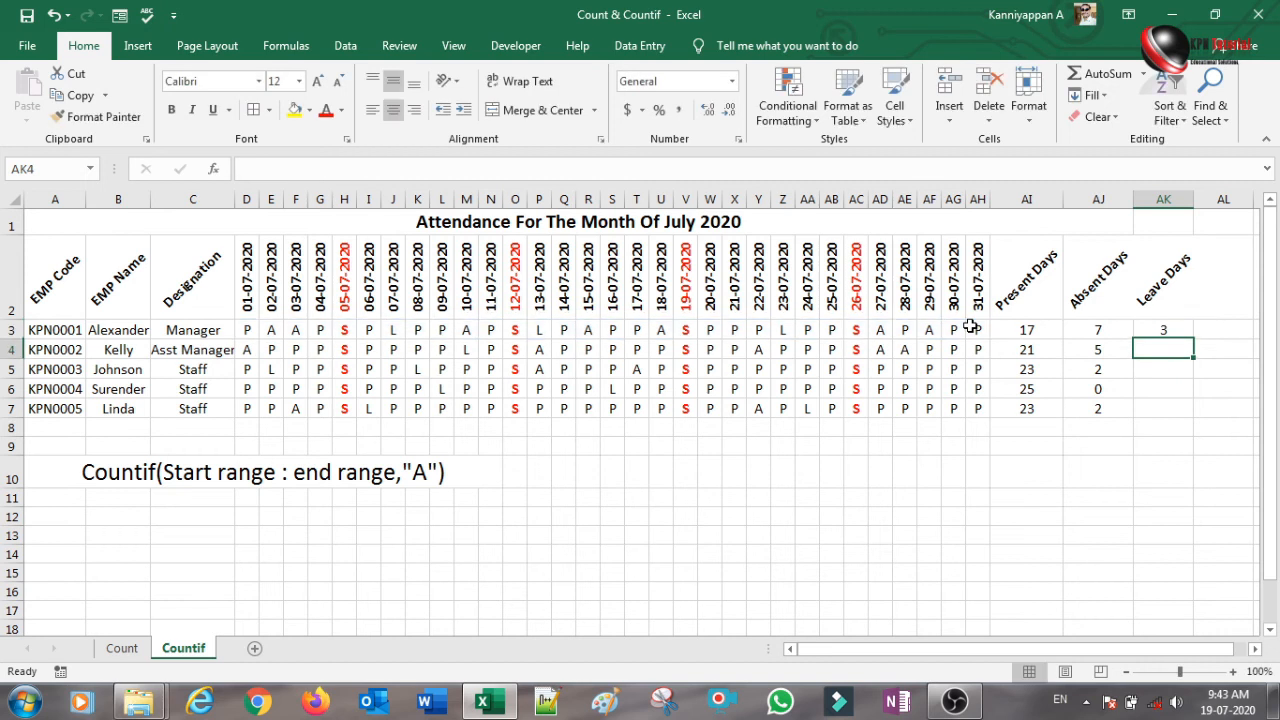
Check the Present, Absent and Leave Days formulas in row 3 and the combined total of AI3:AK3.
click(1170, 331)
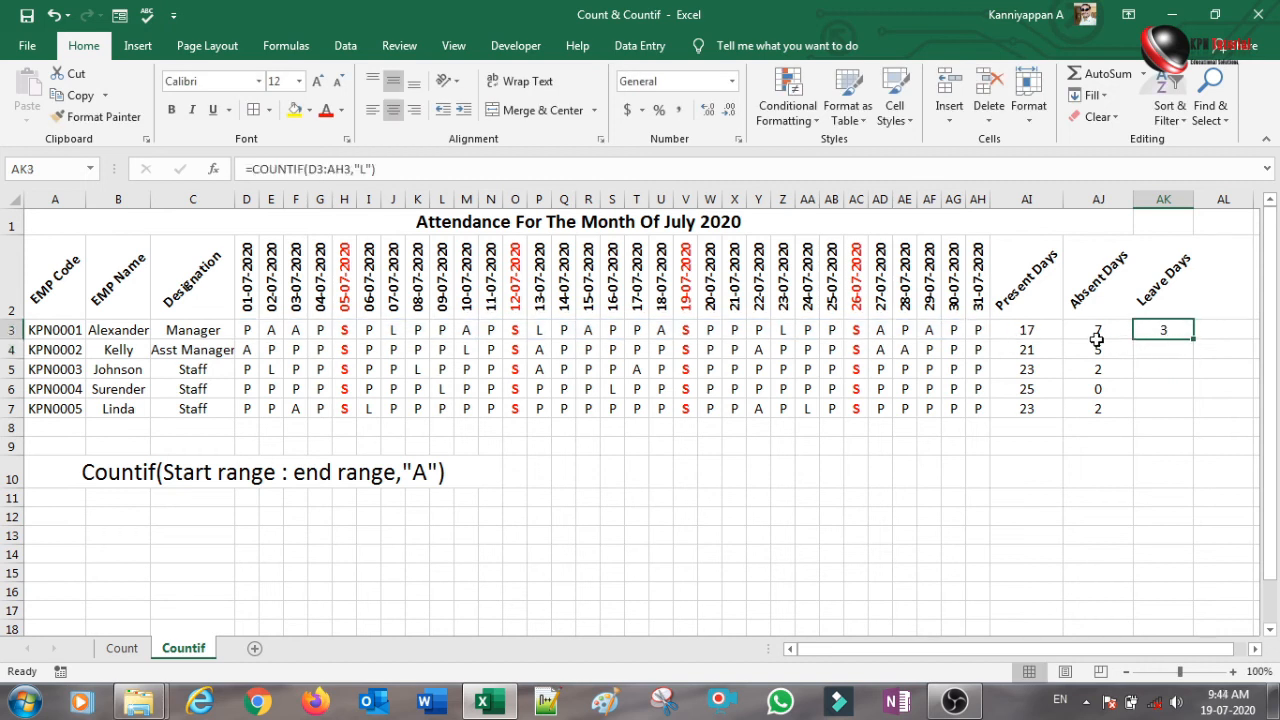
click(1038, 334)
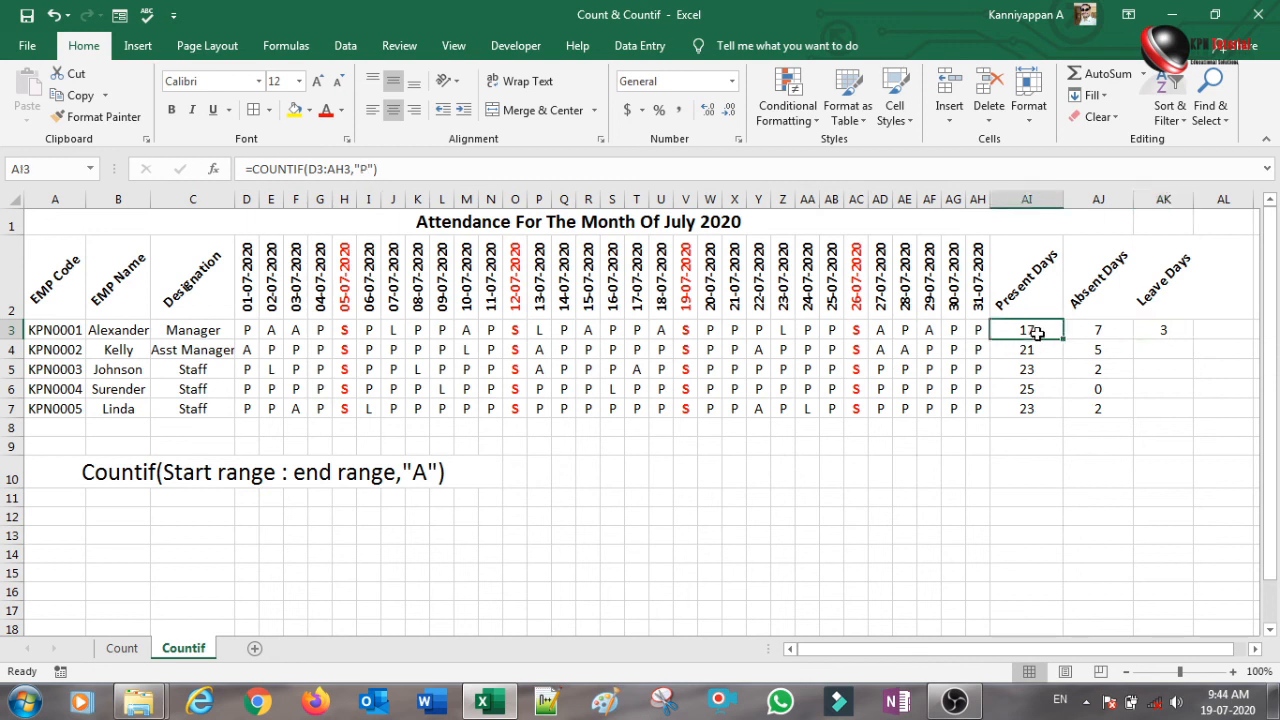
click(1101, 331)
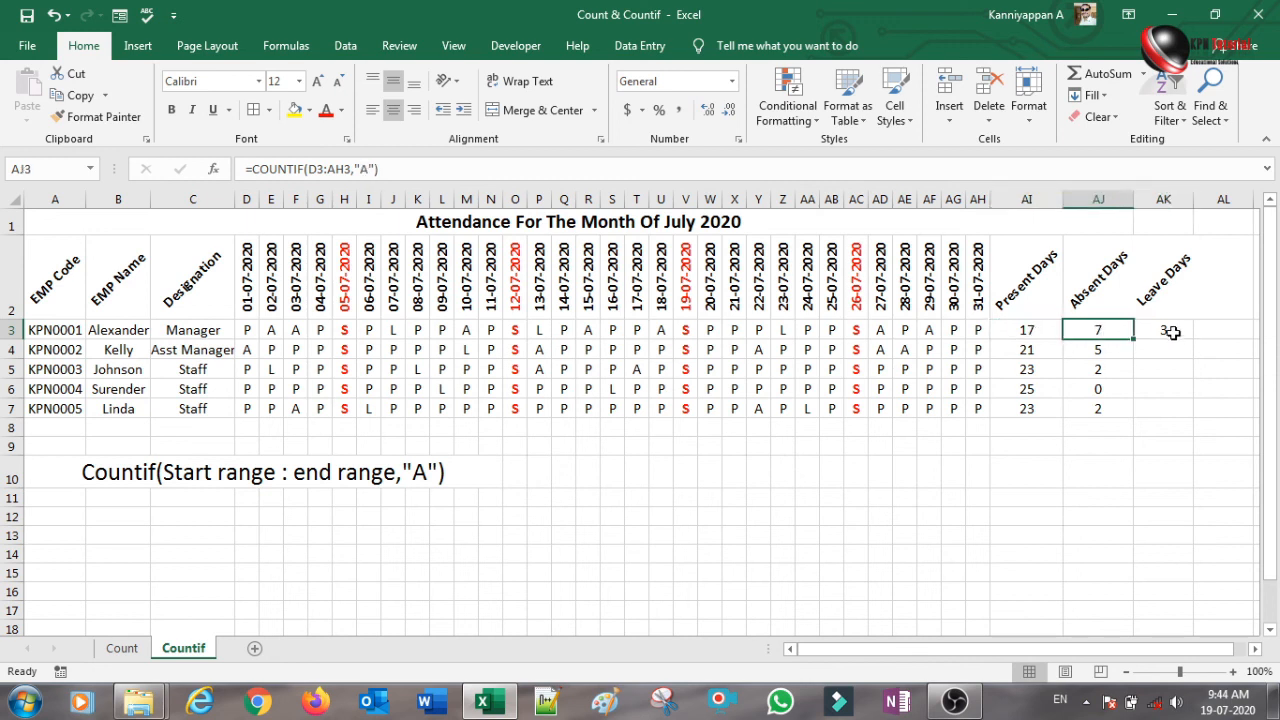
click(1170, 330)
drag(1040, 330, 1166, 330)
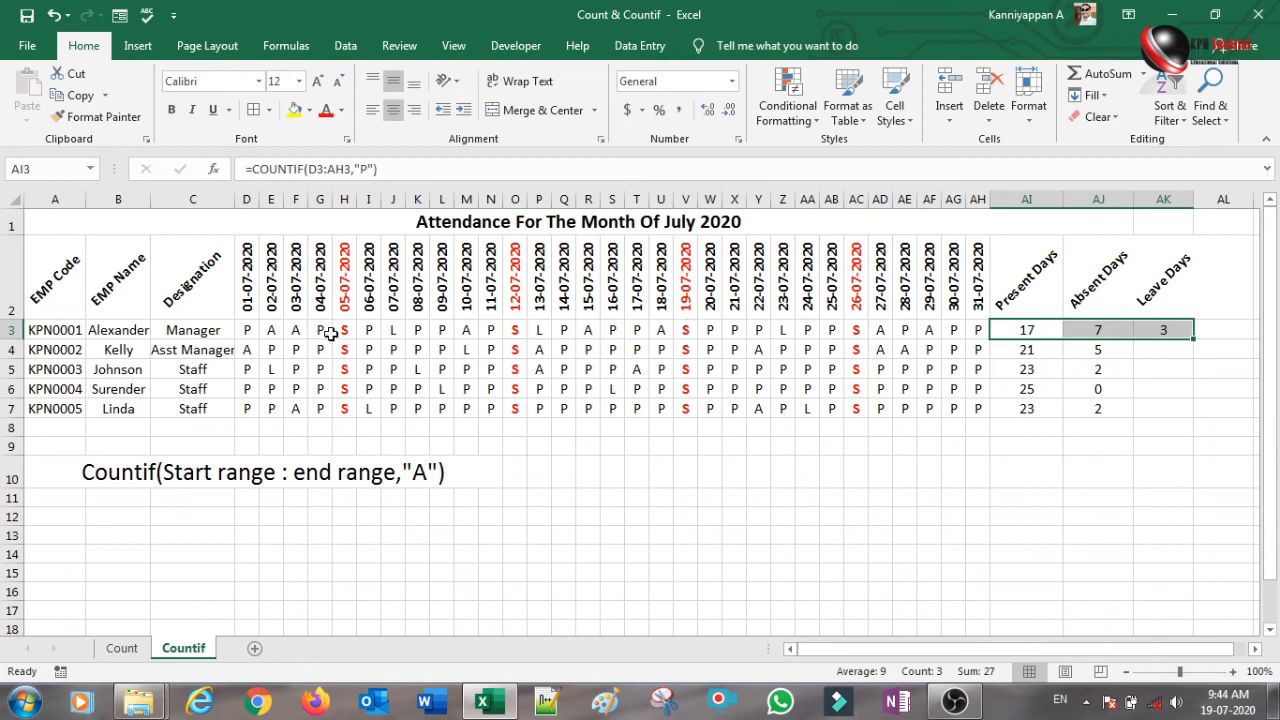
Fill the Leave Days formula from AK3 down to AK7 and recheck the Present Days formula in AI3.
click(1167, 330)
drag(1193, 339, 1187, 416)
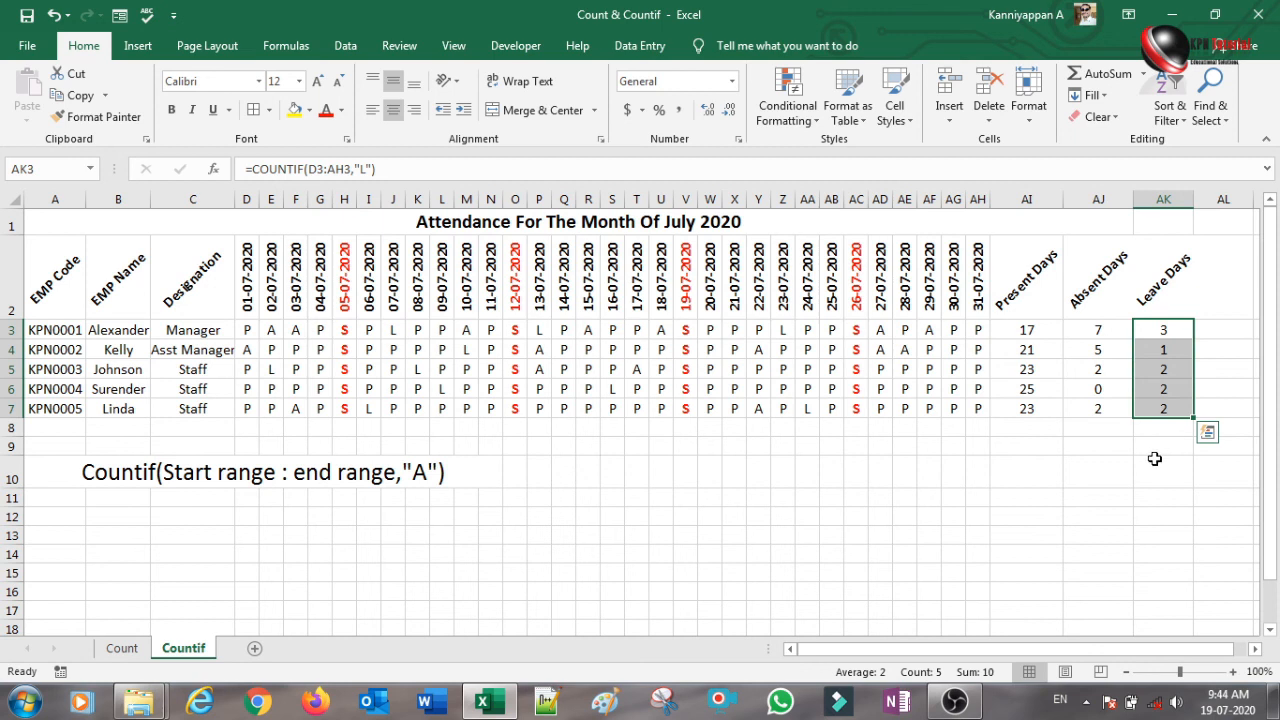
click(1160, 432)
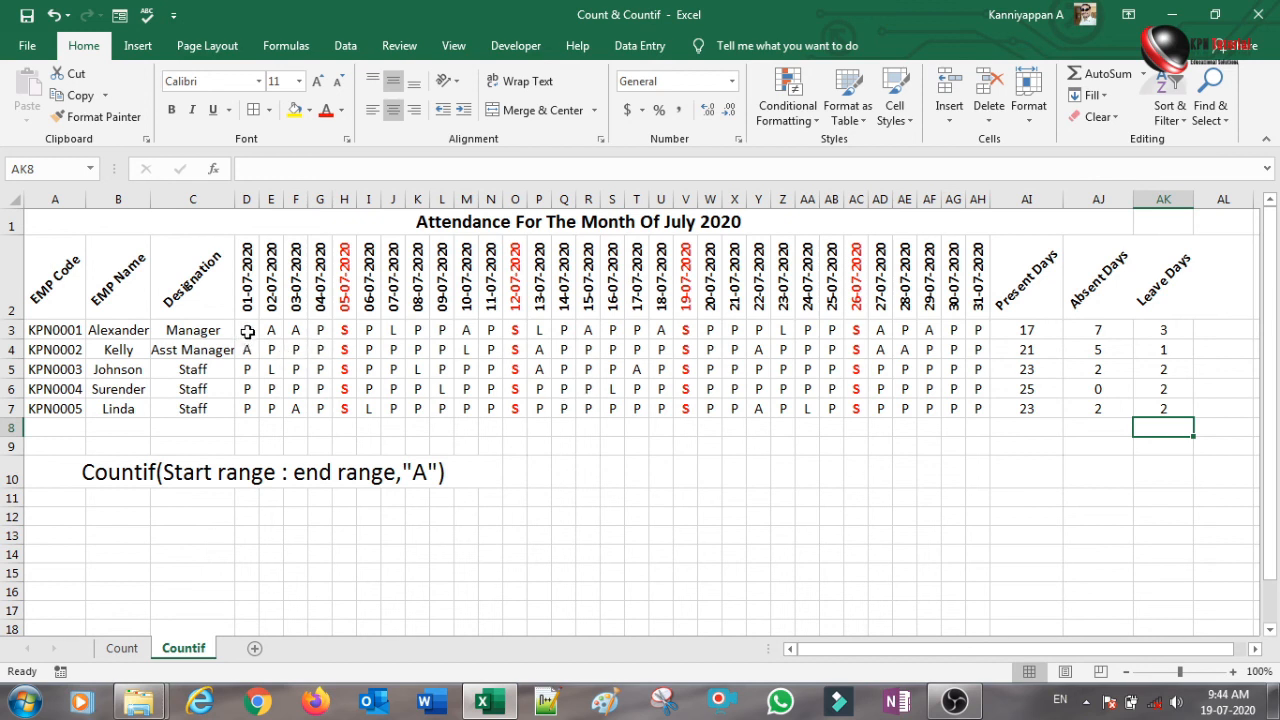
click(1028, 331)
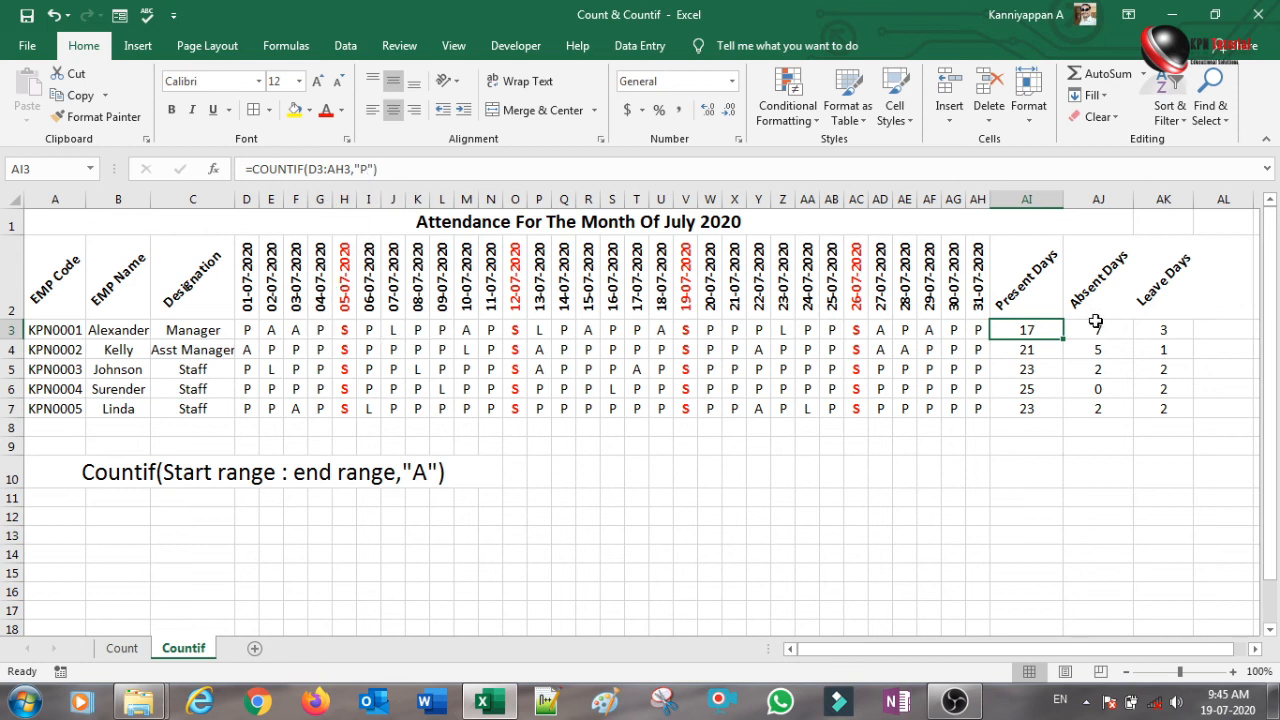
click(994, 471)
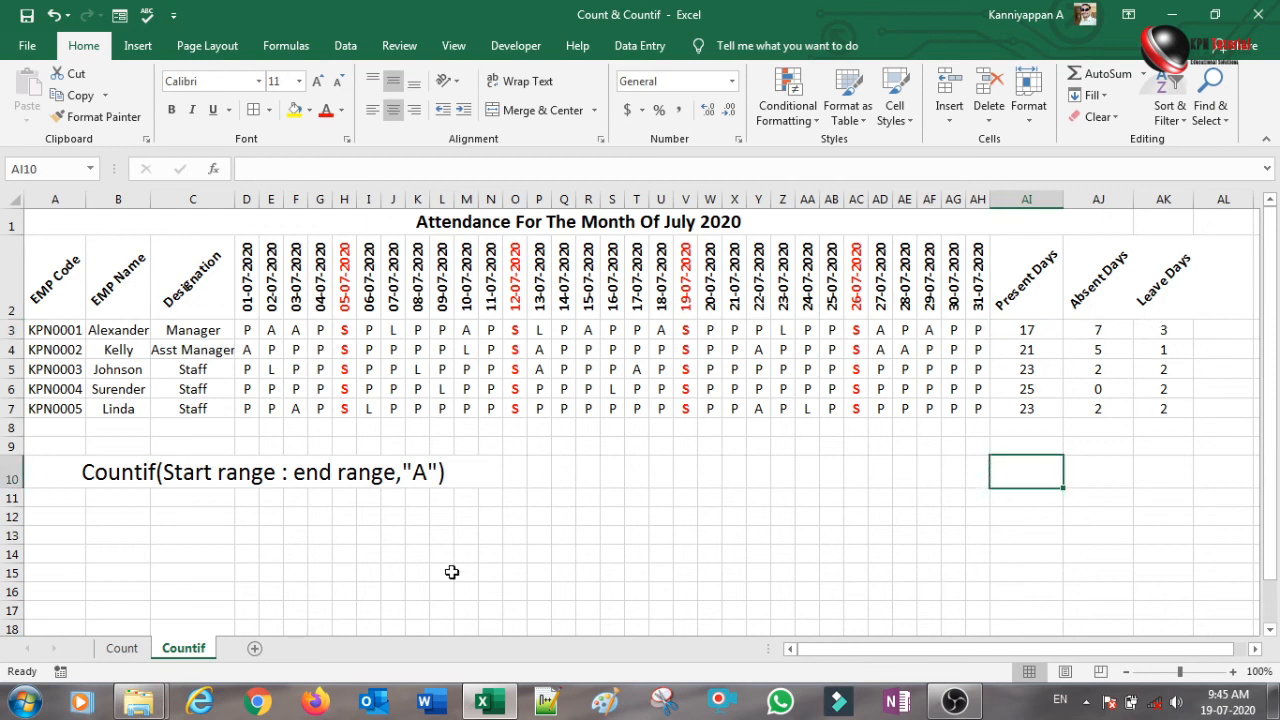